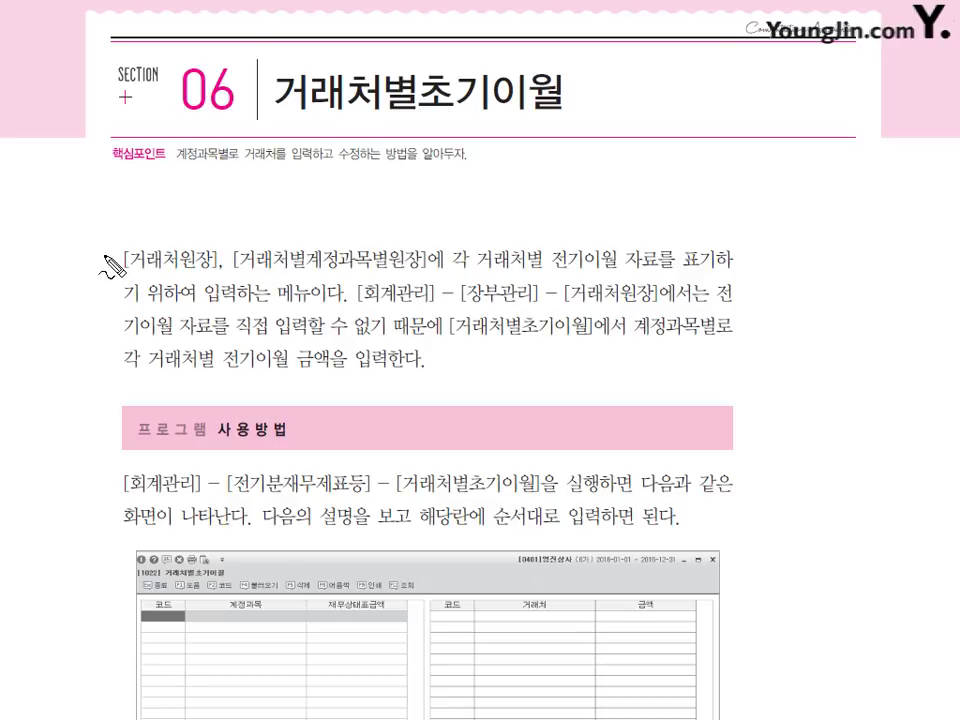
# Step: Underline [거래처원장], [거래처별계정과목별원장] and the 전기이월 wording in the textbook's opening paragraph, and clear the pen marks
pyautogui.moveTo(127, 271); pyautogui.dragTo(418, 272)
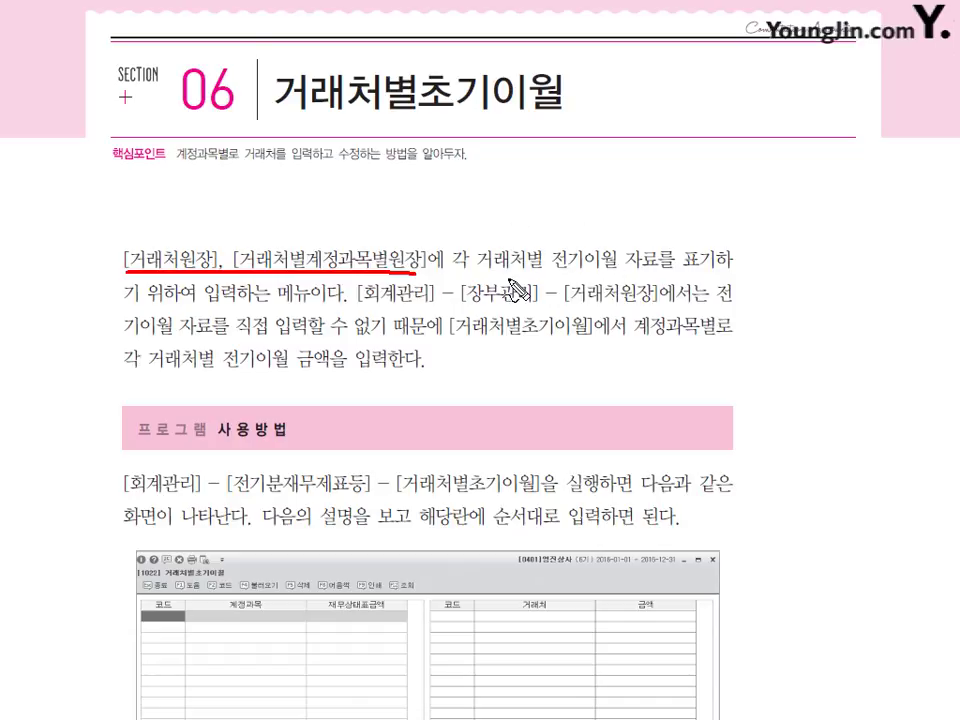
pyautogui.moveTo(498, 269); pyautogui.dragTo(601, 268)
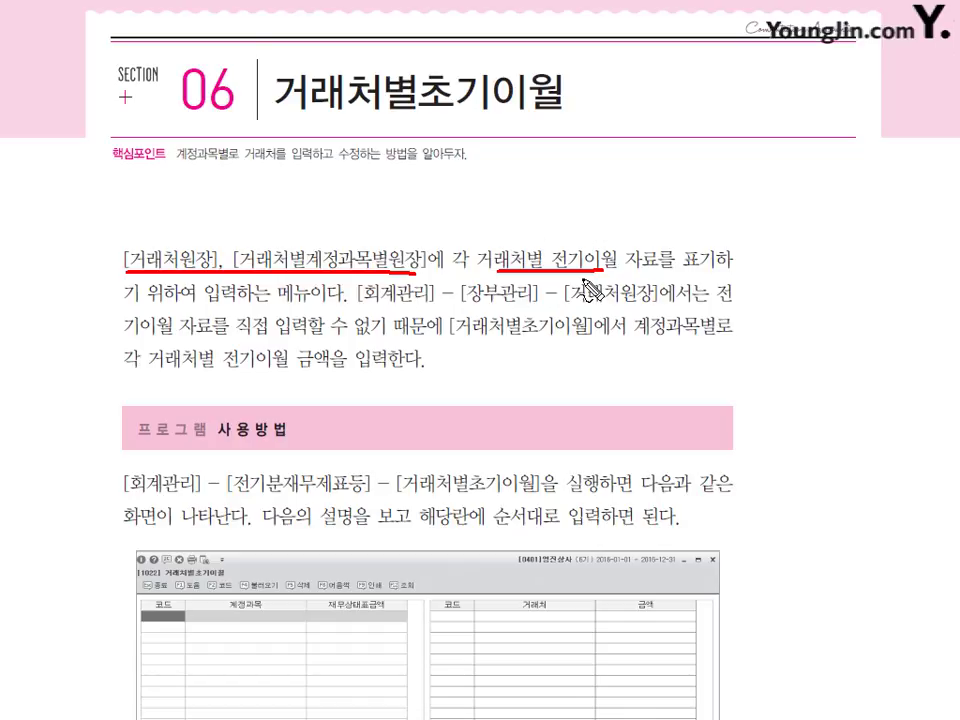
pyautogui.press('Escape')
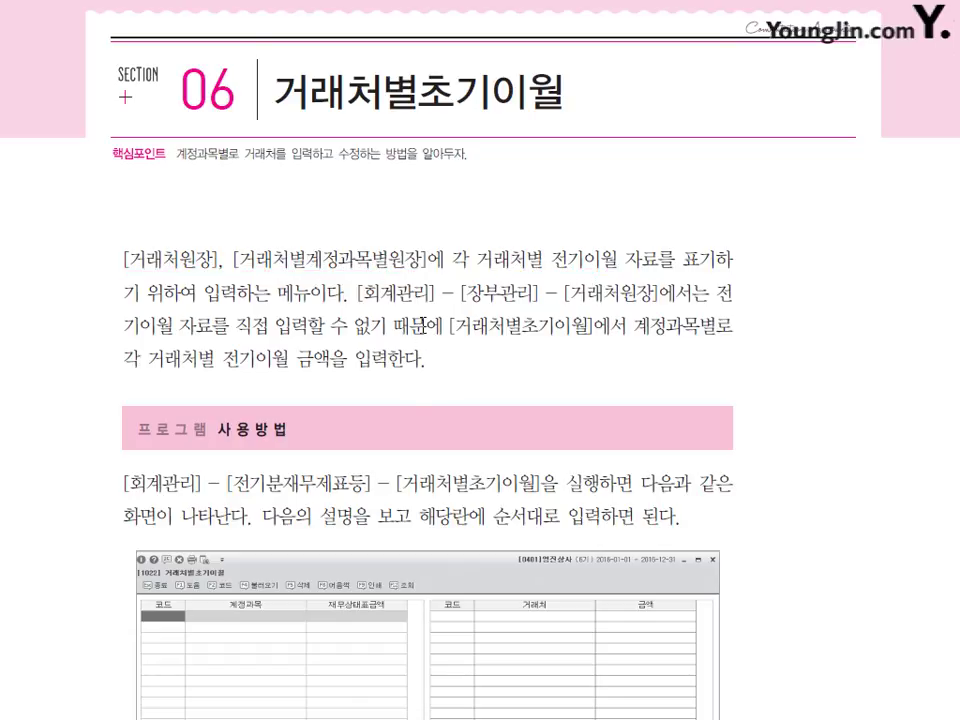
# Step: Switch to the accounting program's 거래처별초기이월 window and load the account balances from 전기분재무상태표
pyautogui.hotkey('alt', 'Tab')
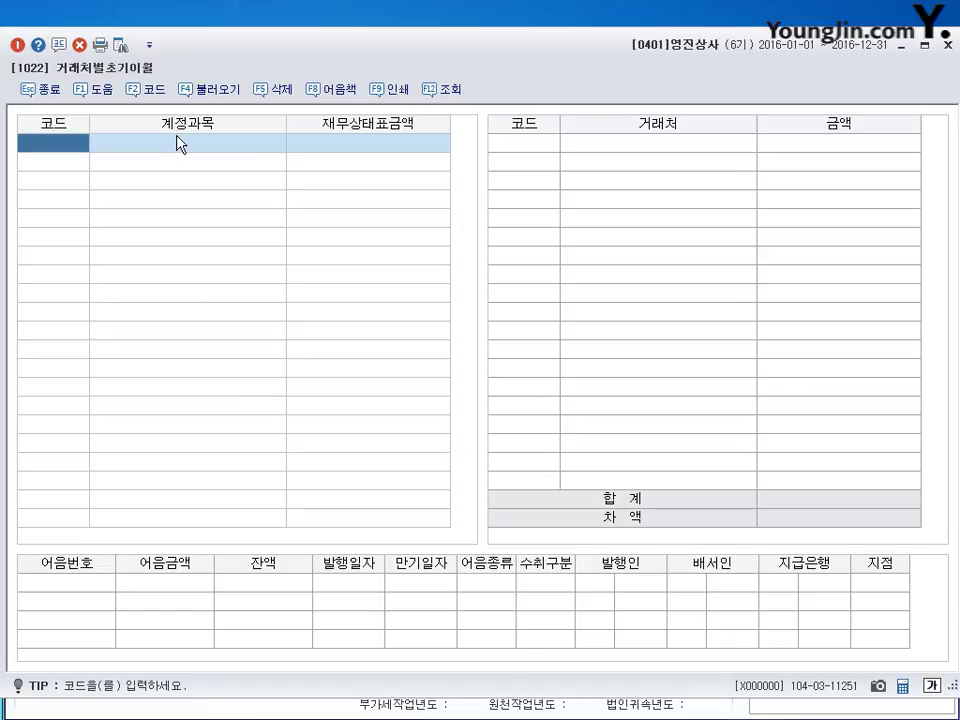
pyautogui.click(198, 96)
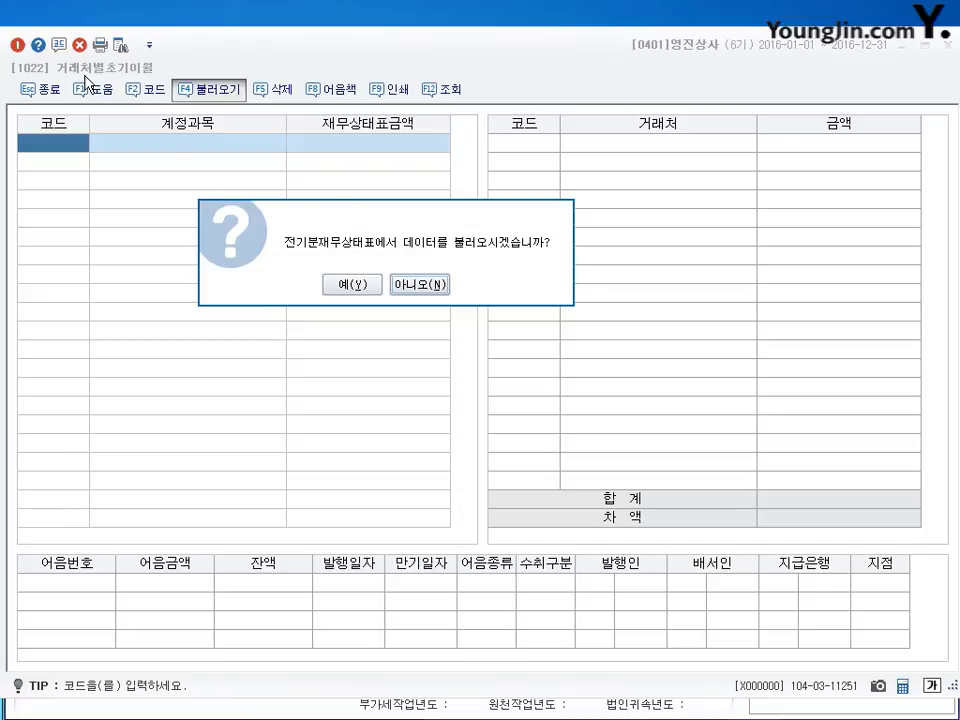
pyautogui.click(350, 285)
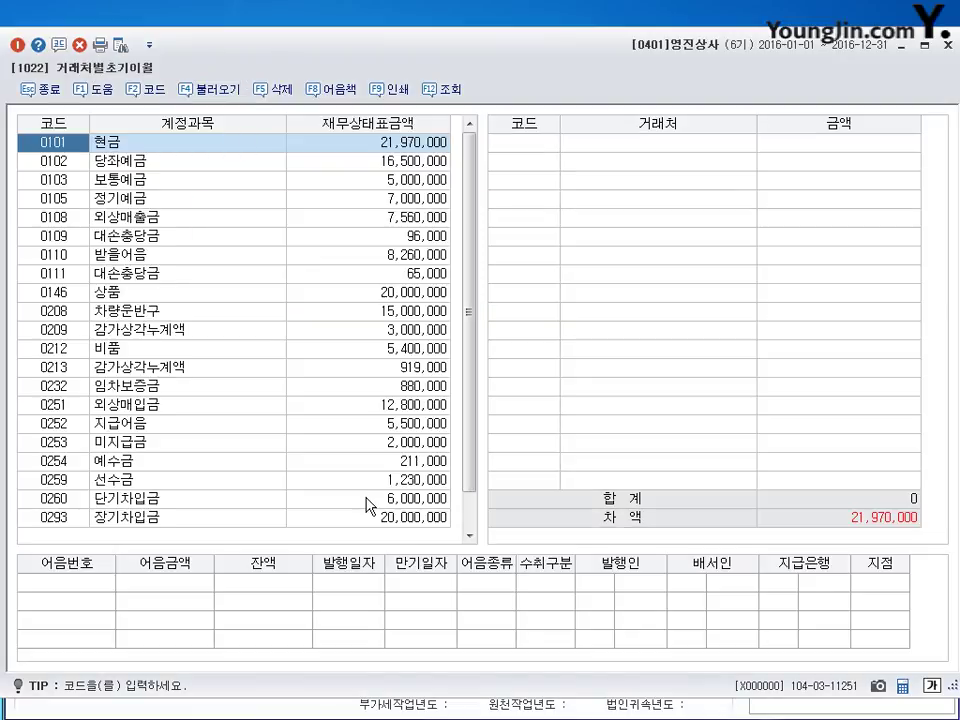
# Step: Examine the loaded account rows, including 외상매출금, 비품, 예수금 and 받을어음, and their customer entries
pyautogui.click(178, 220)
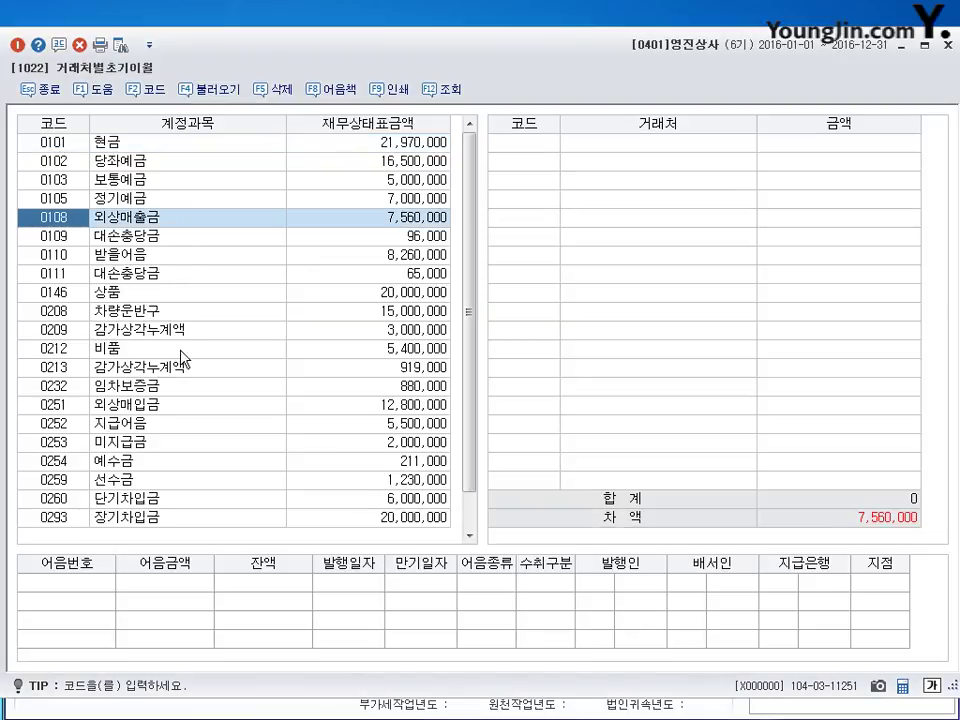
pyautogui.click(182, 350)
pyautogui.click(200, 461)
pyautogui.click(100, 217)
pyautogui.click(116, 256)
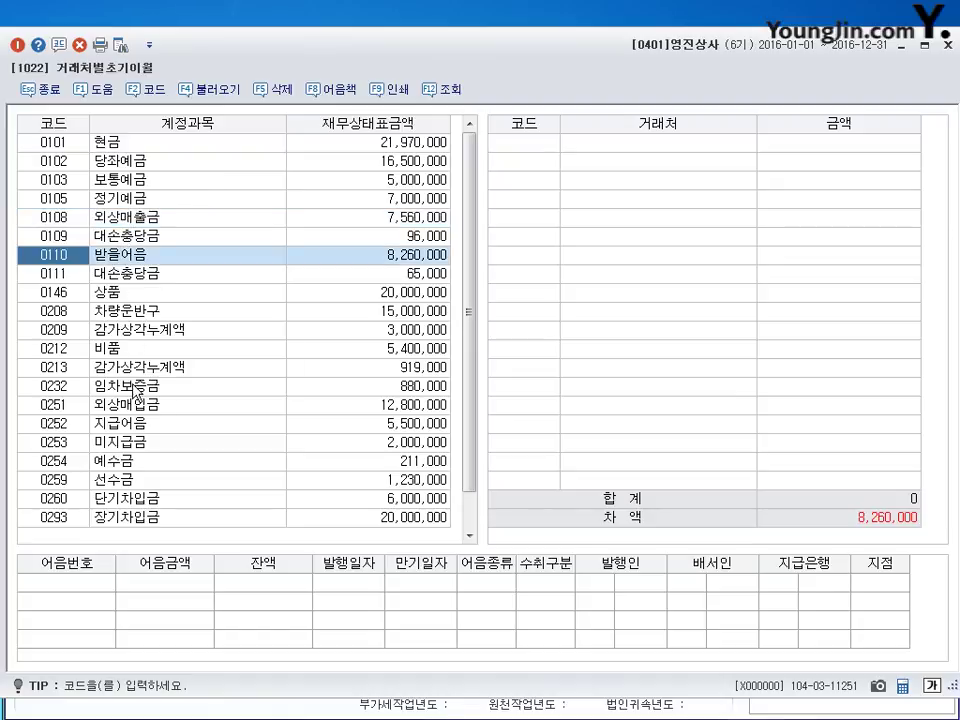
pyautogui.click(138, 218)
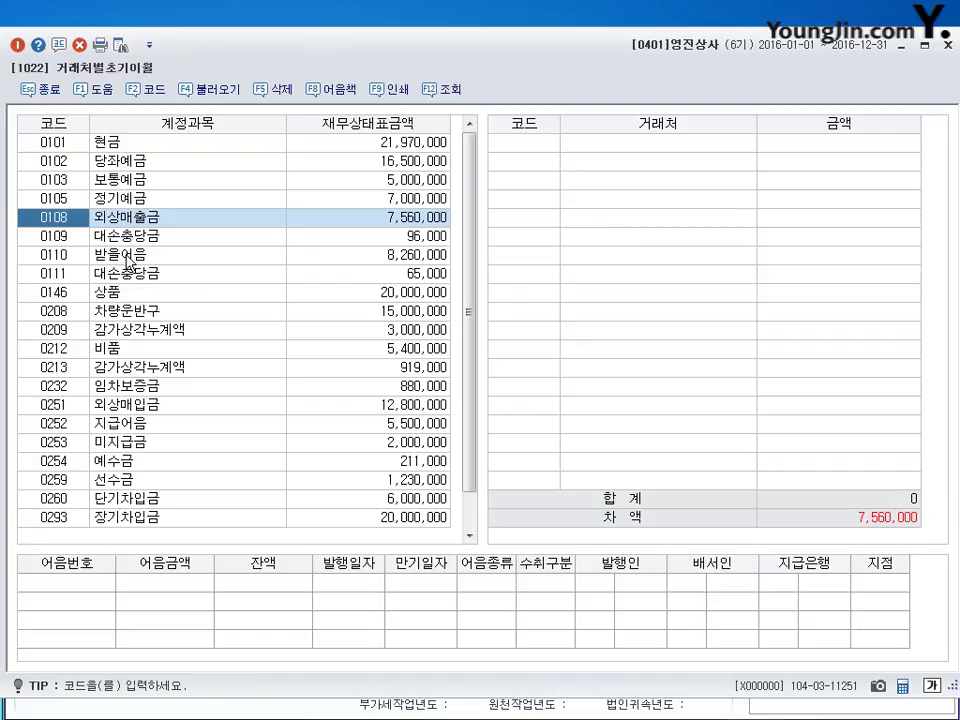
# Step: Select the 받을어음 account (0110) and move into its customer entry table
pyautogui.click(300, 255)
pyautogui.click(405, 258)
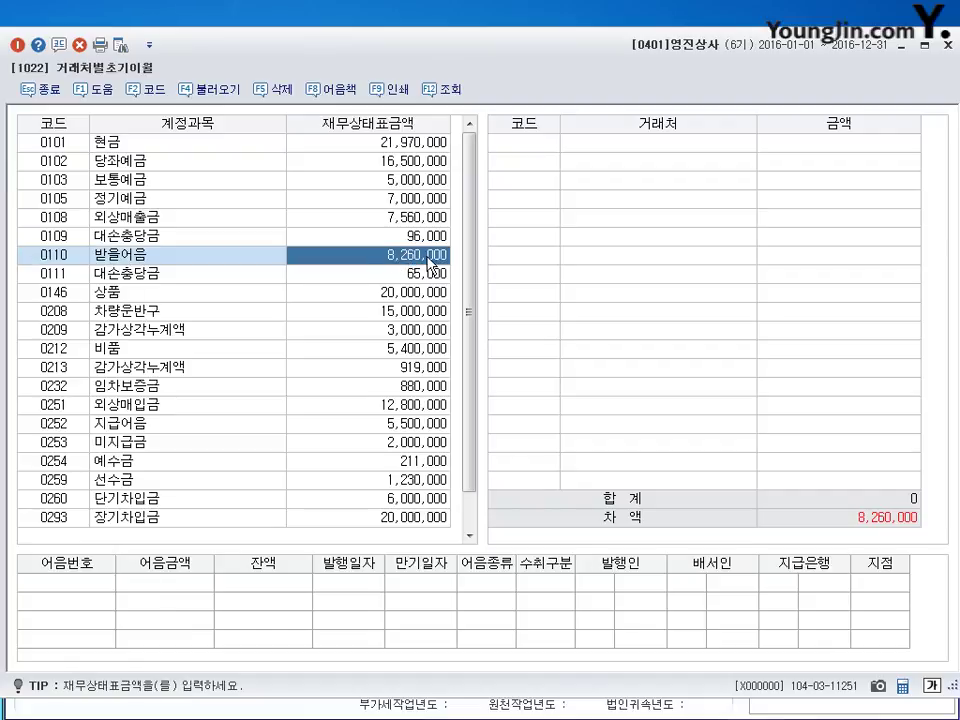
pyautogui.press('Return')
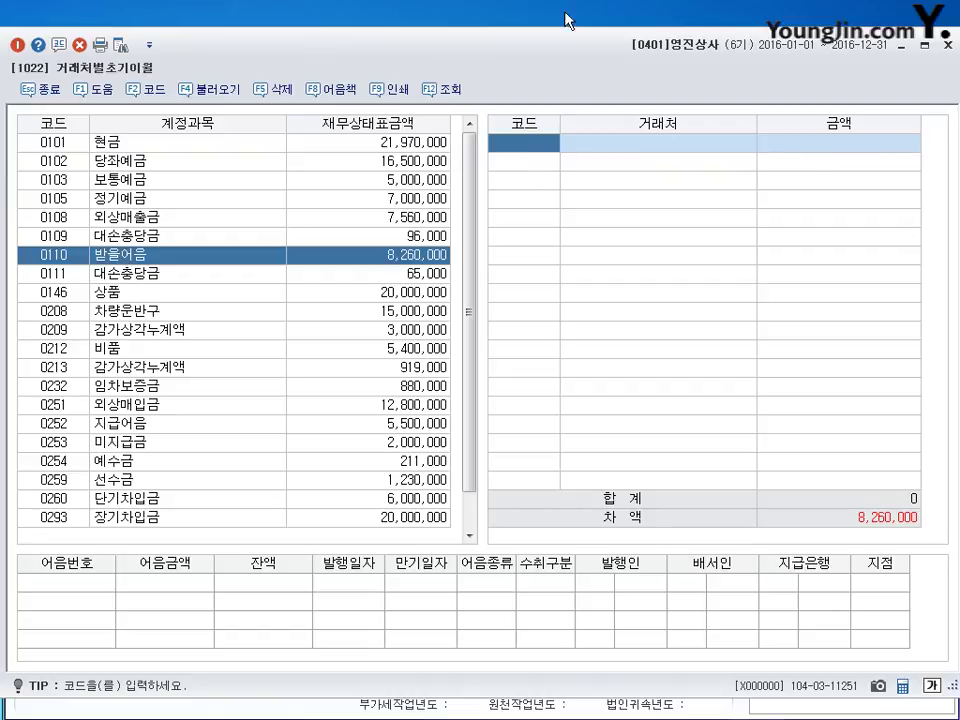
pyautogui.moveTo(489, 118)
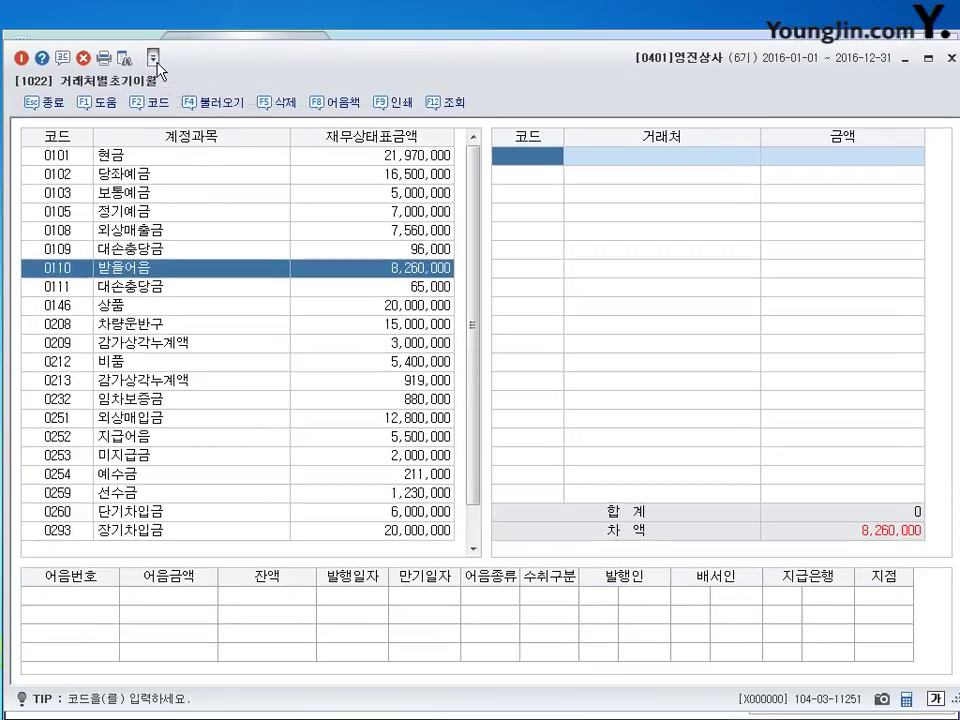
pyautogui.click(153, 63)
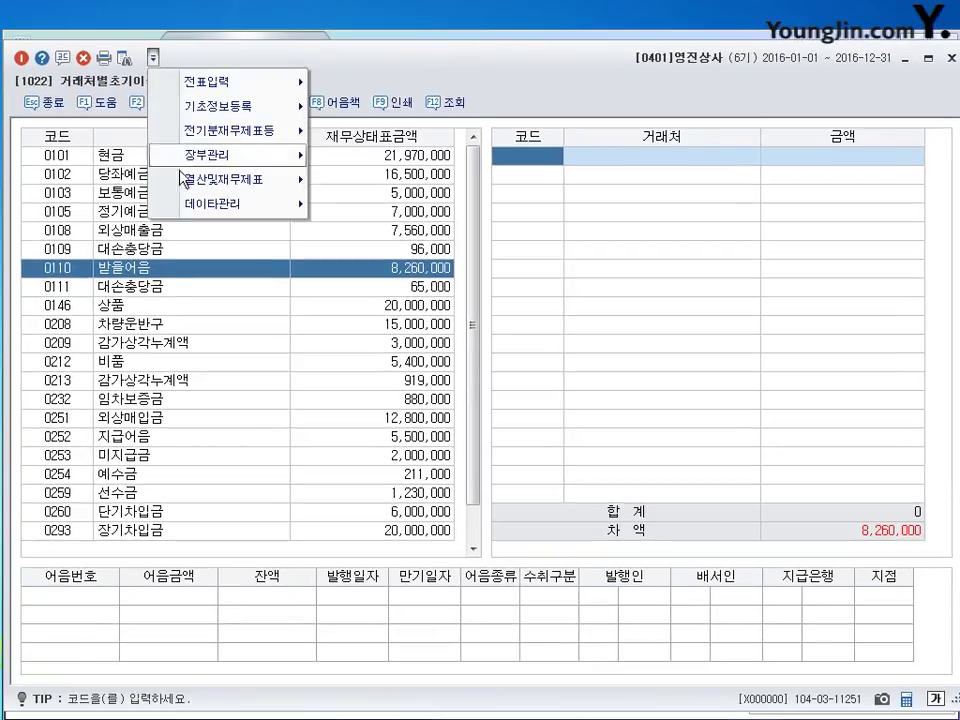
pyautogui.moveTo(213, 147)
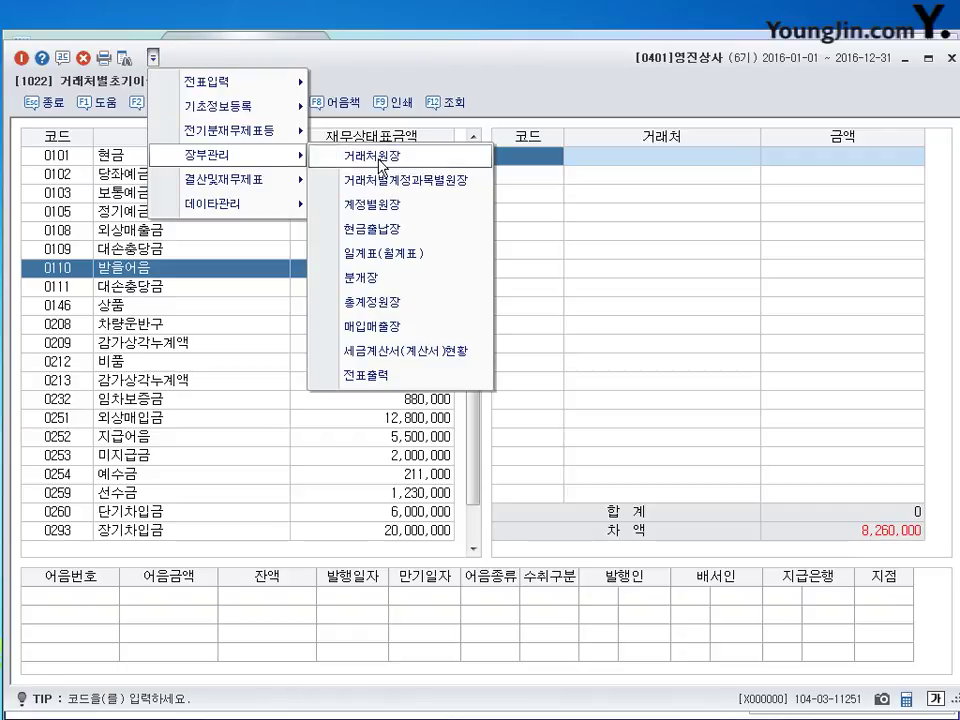
pyautogui.click(440, 64)
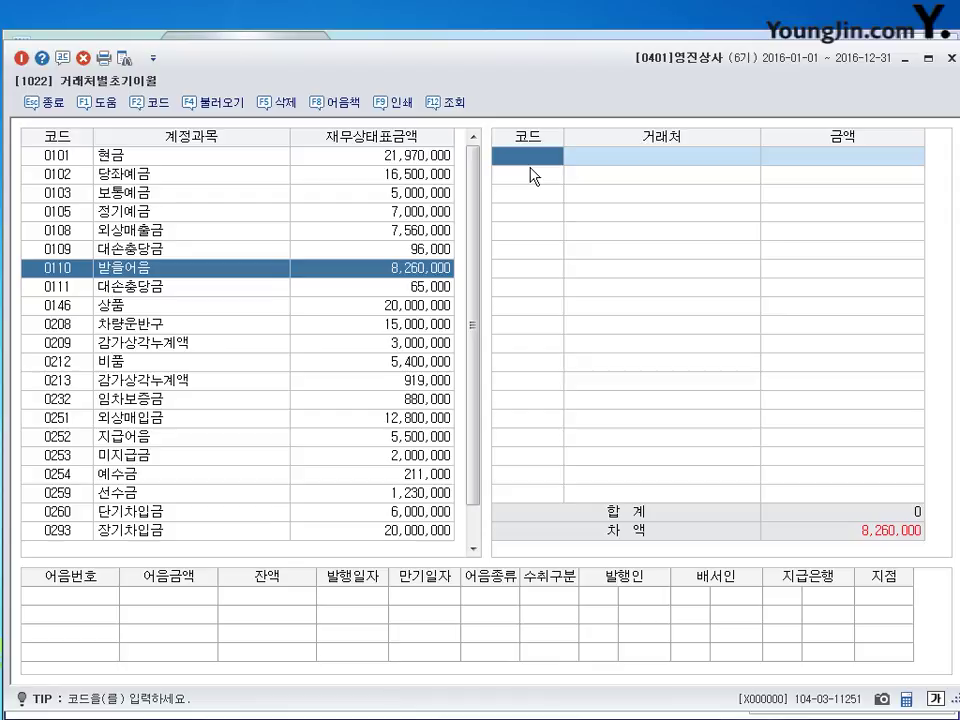
pyautogui.write('해')
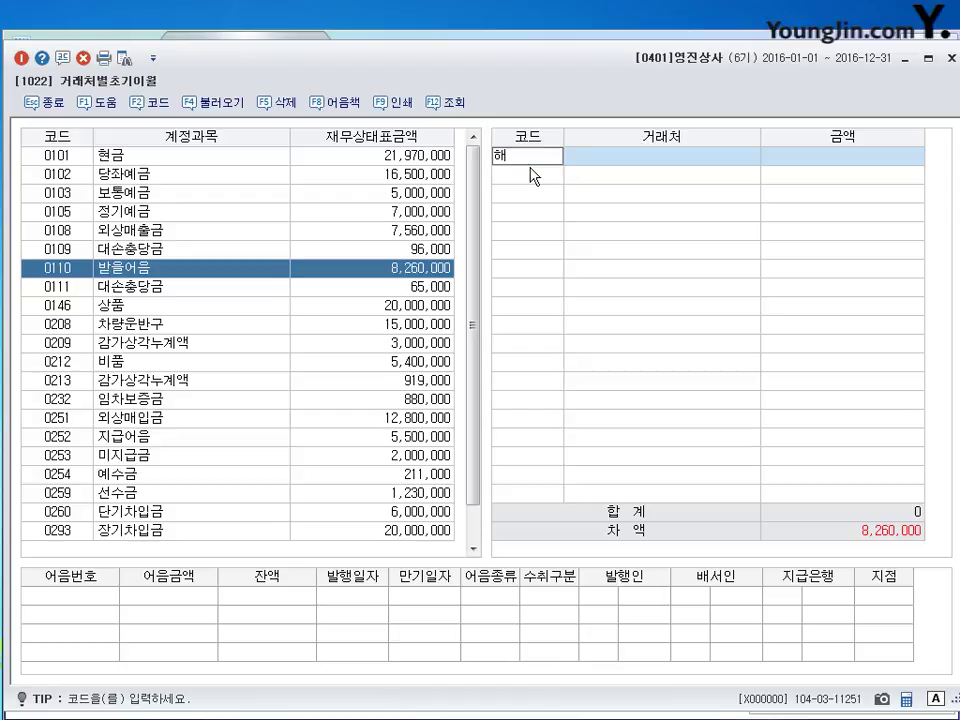
pyautogui.write('ㅇ보ㄱ')
pyautogui.press('Return')
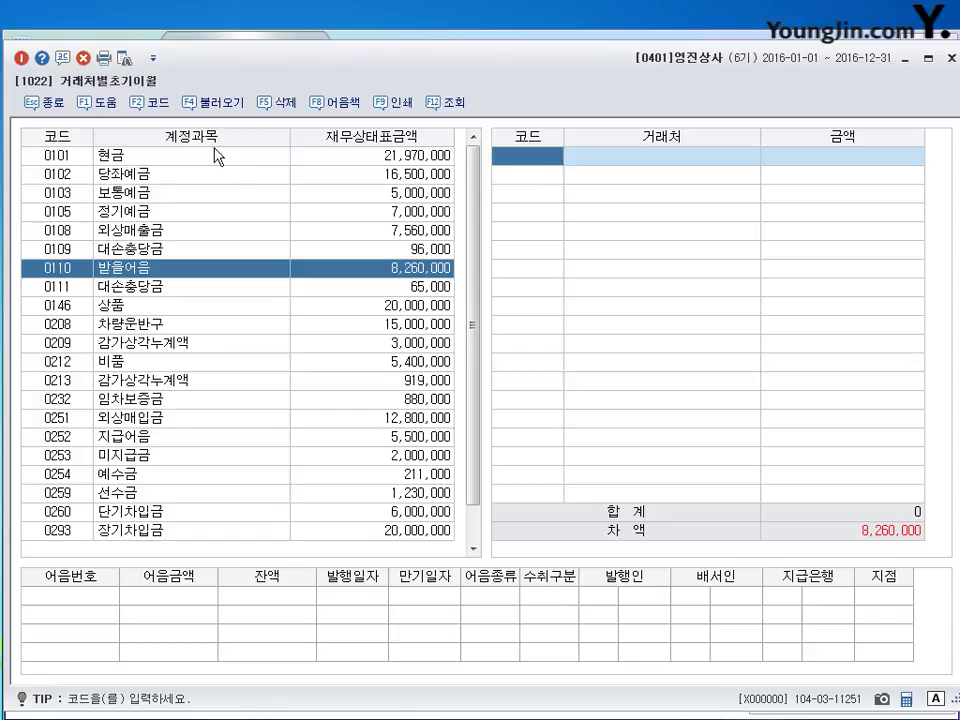
# Step: Add customer 행복여행 (01002) from the customer lookup to 받을어음 with an amount of 1,500,000
pyautogui.click(155, 105)
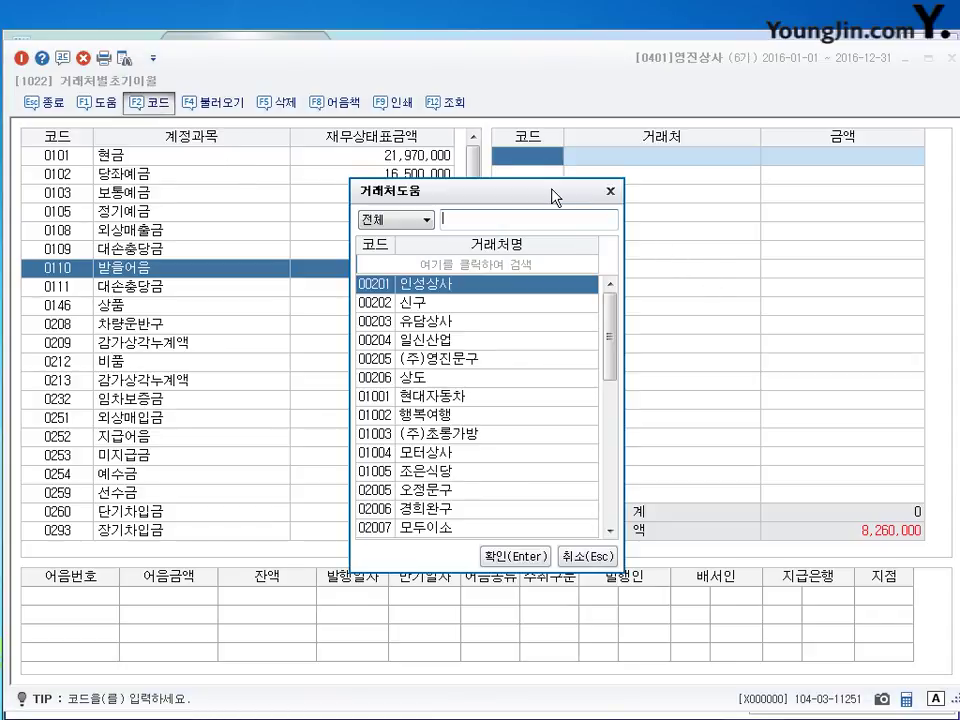
pyautogui.moveTo(553, 193); pyautogui.dragTo(655, 187)
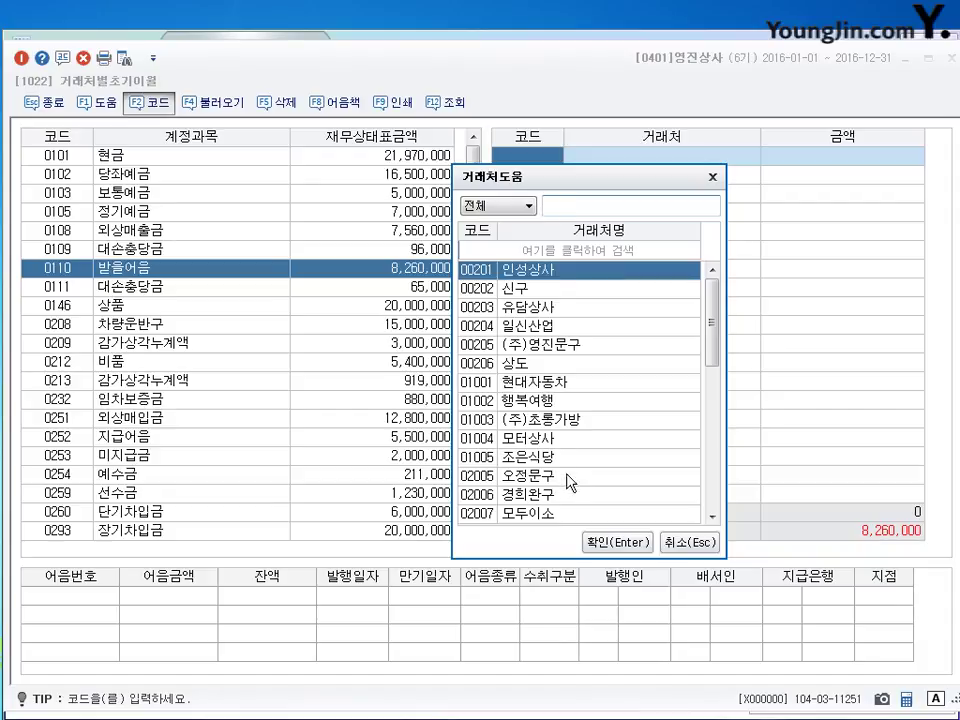
pyautogui.click(541, 402)
pyautogui.click(617, 542)
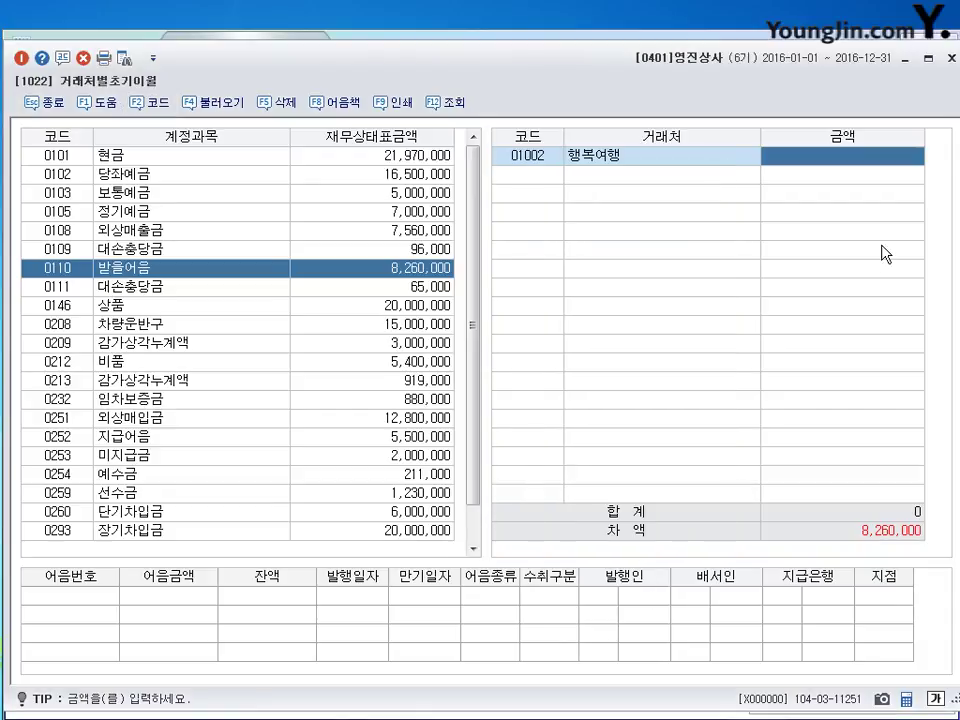
pyautogui.write('1500000')
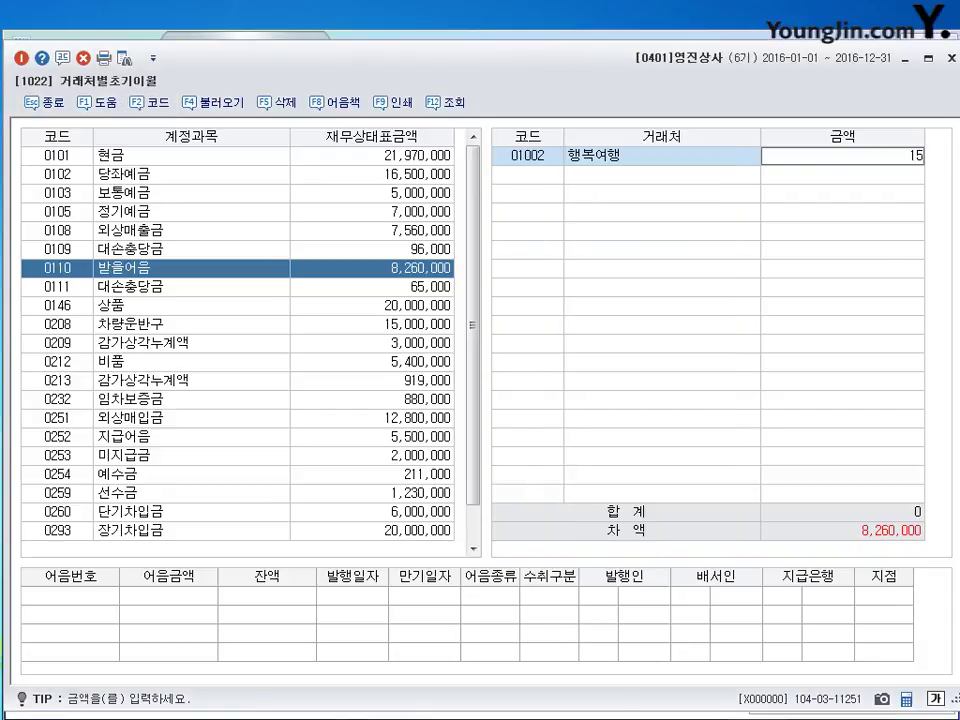
pyautogui.press('Return')
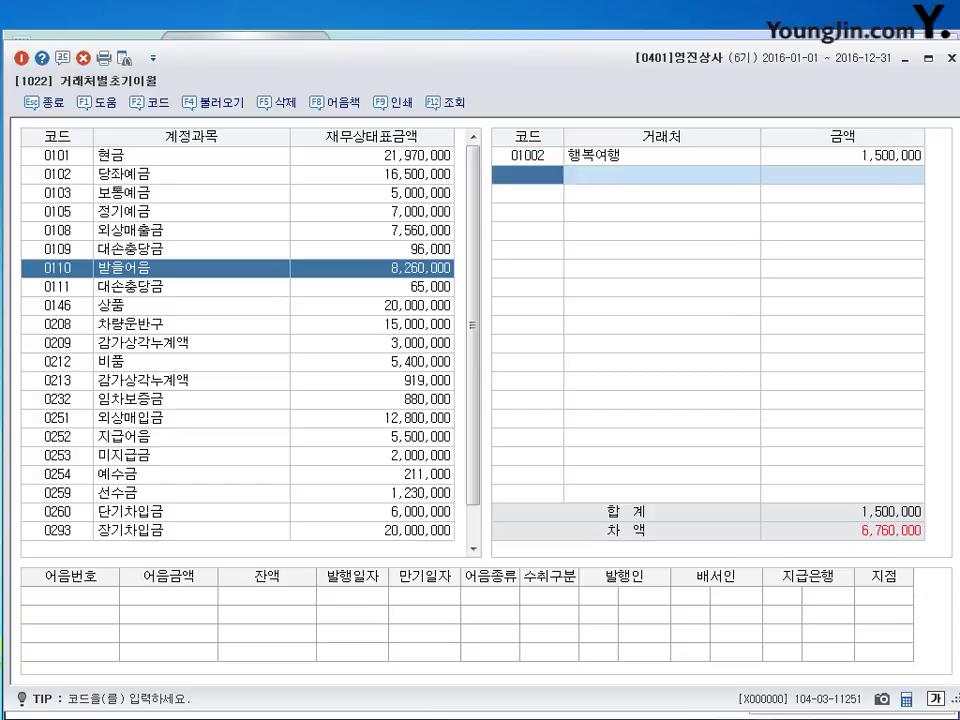
pyautogui.click(879, 157)
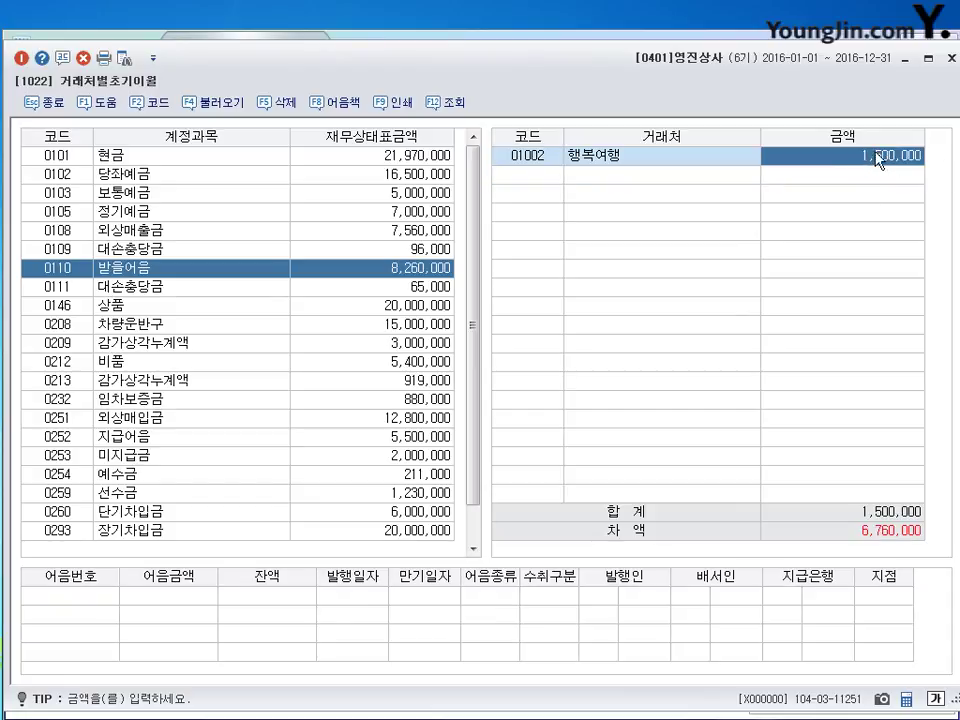
# Step: Search the customer lookup for 경인 and add (주)경인 (02100) to 받을어음 with an amount of 6,760,000
pyautogui.click(692, 189)
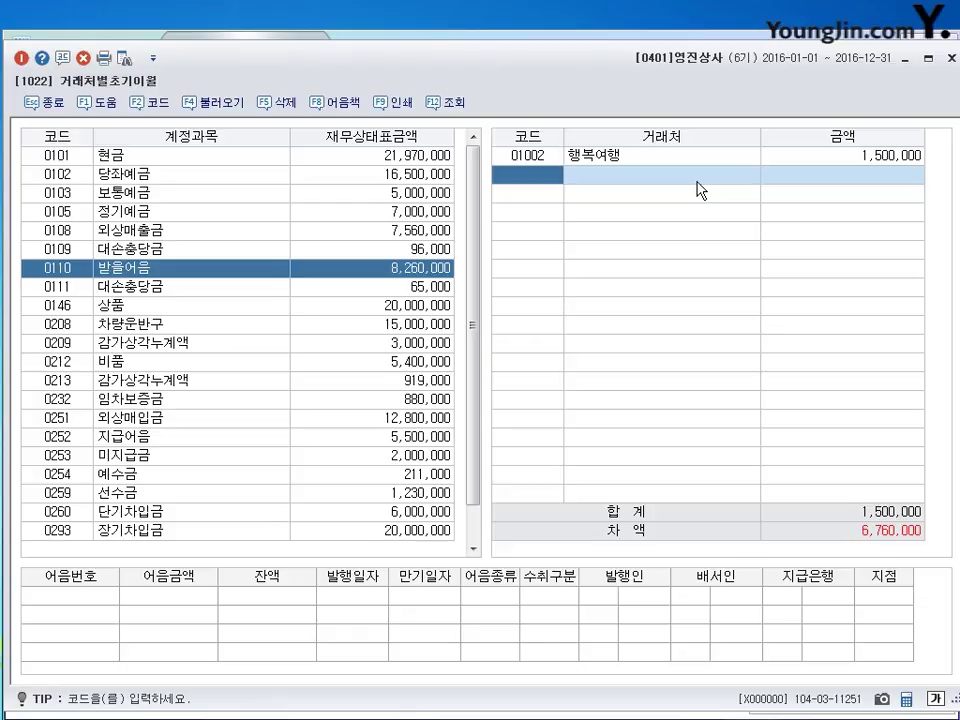
pyautogui.press('F2')
pyautogui.write('경인')
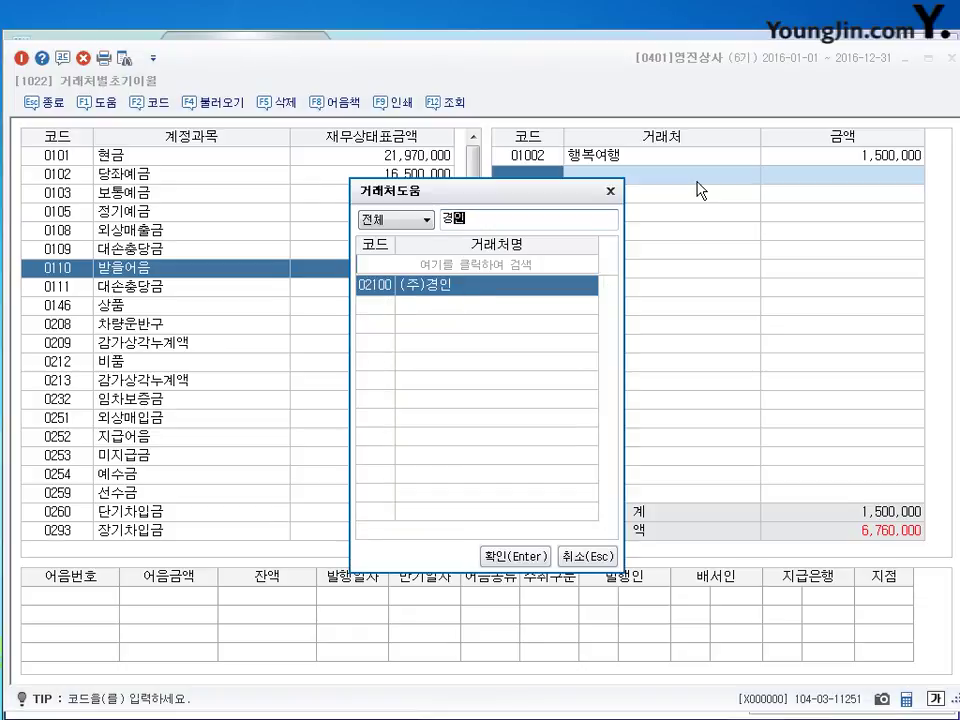
pyautogui.press('Return')
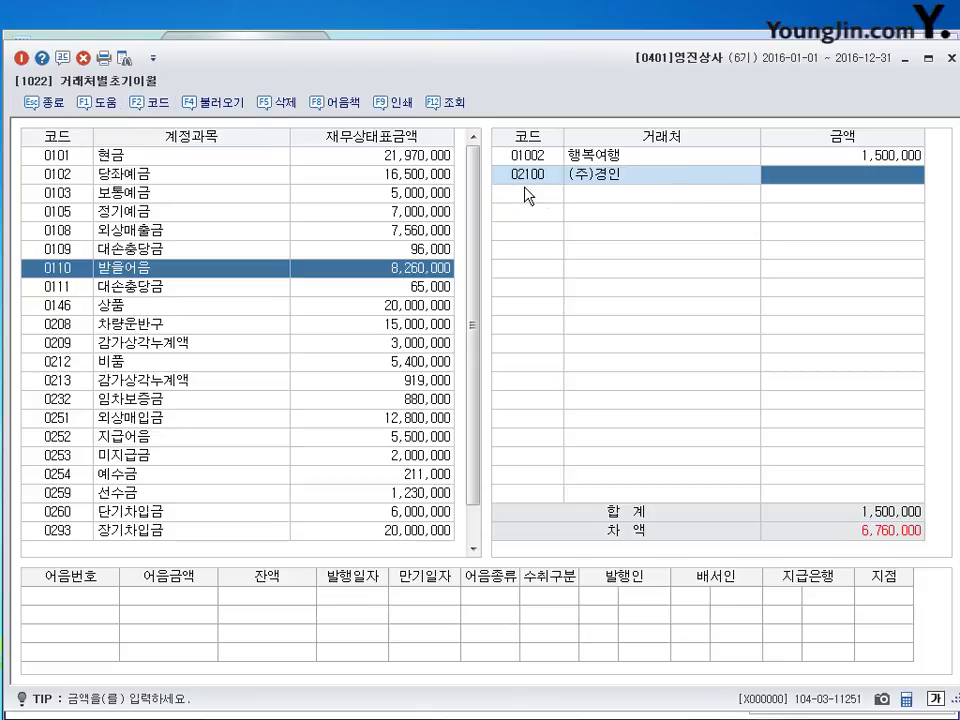
pyautogui.write('6,7')
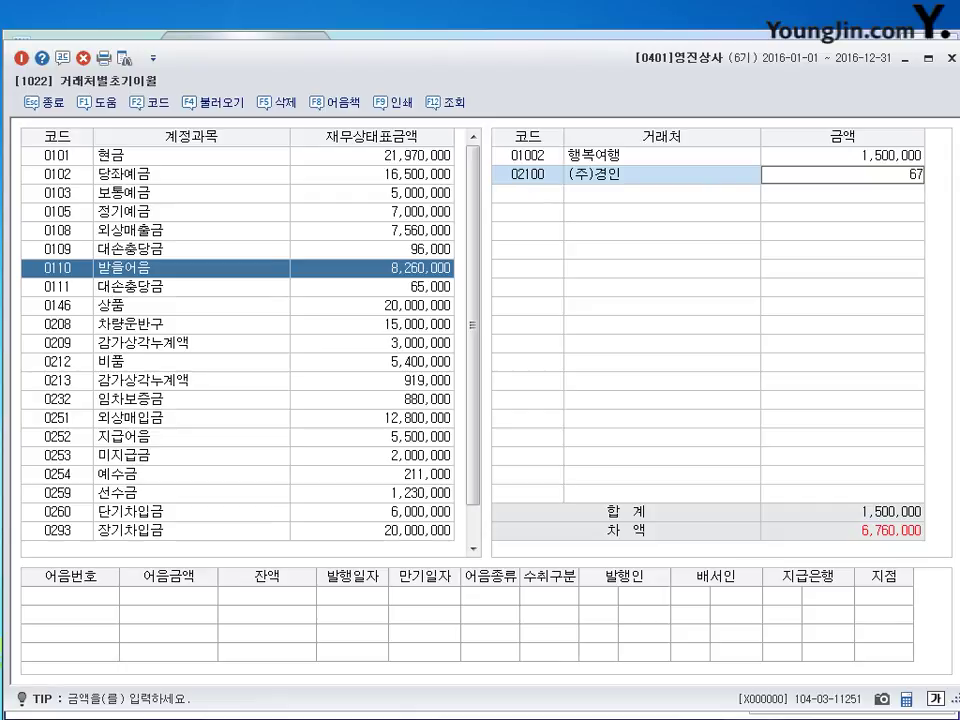
pyautogui.write('60,000')
pyautogui.press('Return')
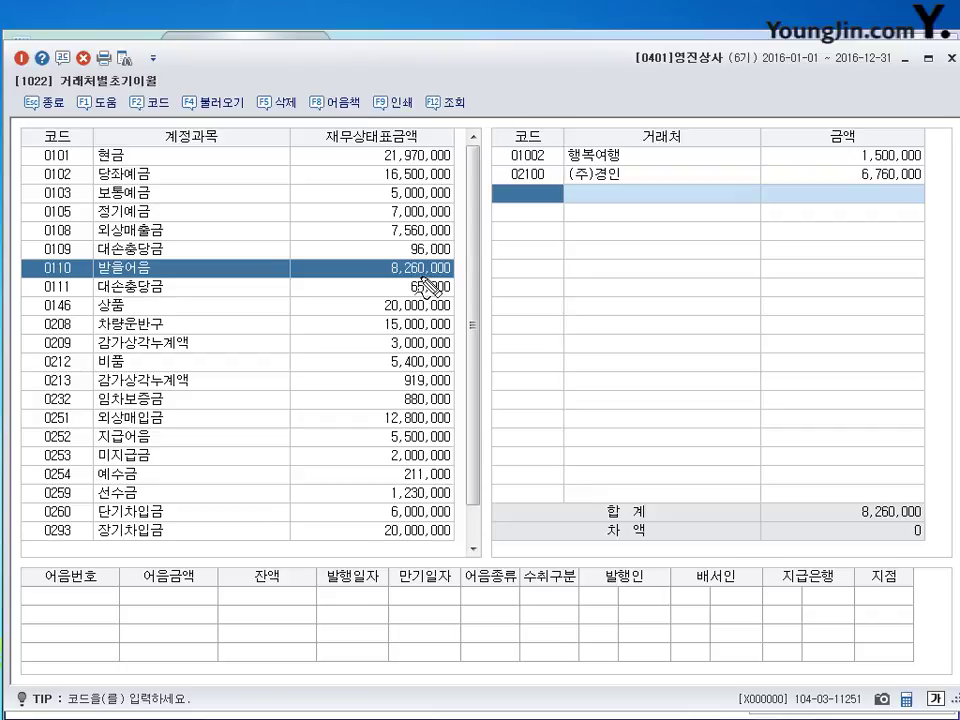
# Step: Mark the 받을어음 balance, both customer amounts and the 차액 cell with the red pen, and erase the marks
pyautogui.moveTo(438, 272)
pyautogui.mouseDown()
pyautogui.moveTo(392, 258)
pyautogui.moveTo(455, 262)
pyautogui.mouseUp()
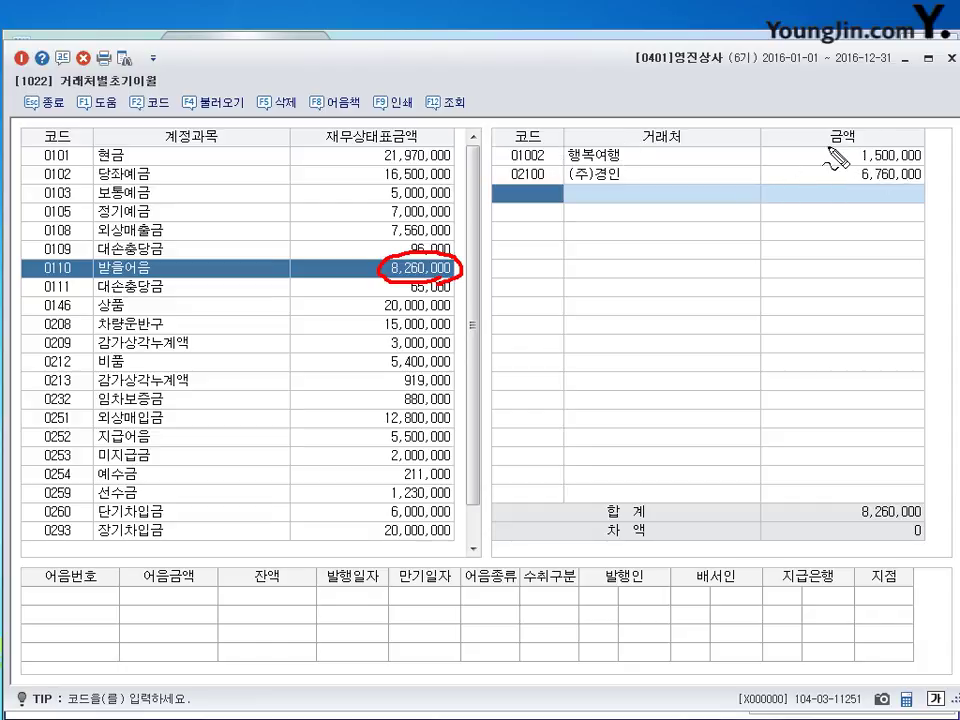
pyautogui.moveTo(829, 147); pyautogui.dragTo(846, 175)
pyautogui.moveTo(932, 153); pyautogui.dragTo(937, 188)
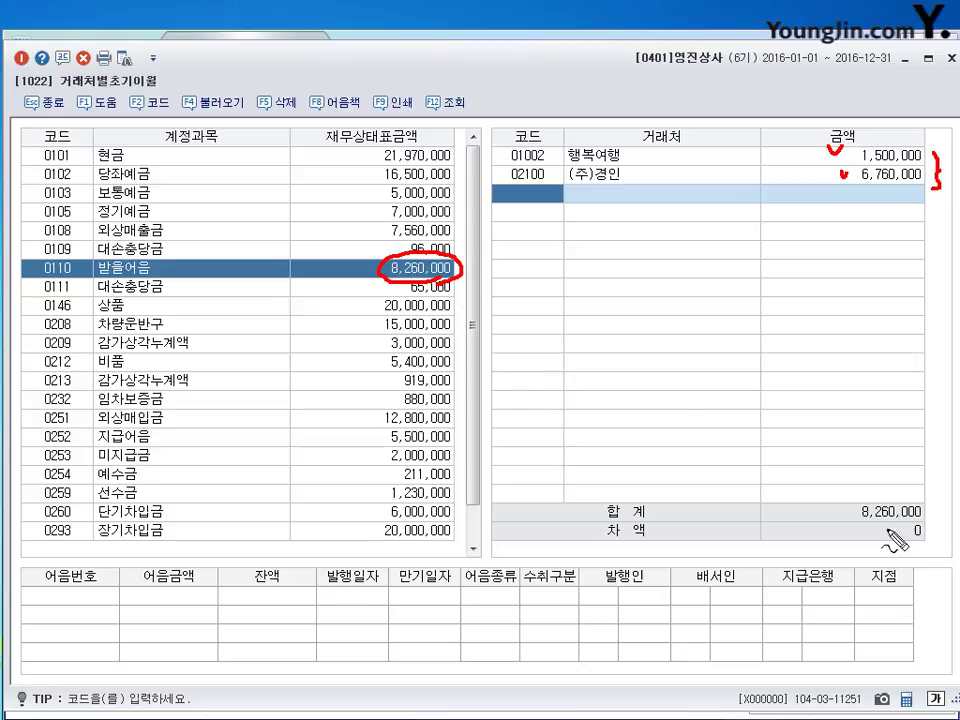
pyautogui.moveTo(945, 548)
pyautogui.mouseDown()
pyautogui.moveTo(928, 553)
pyautogui.moveTo(917, 531)
pyautogui.moveTo(942, 542)
pyautogui.mouseUp()
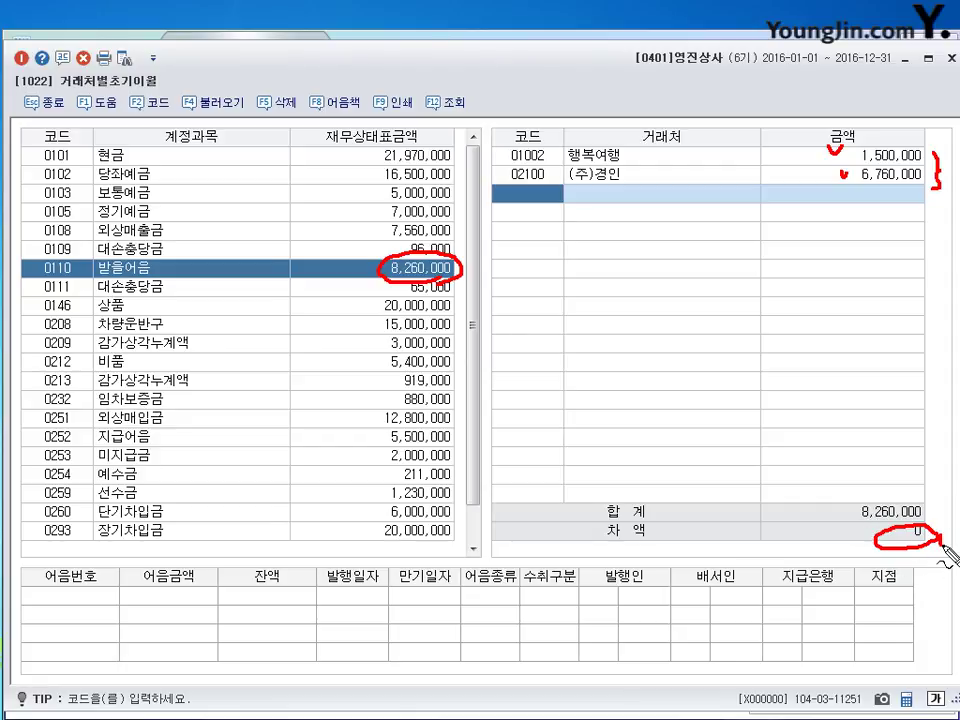
pyautogui.press('Escape')
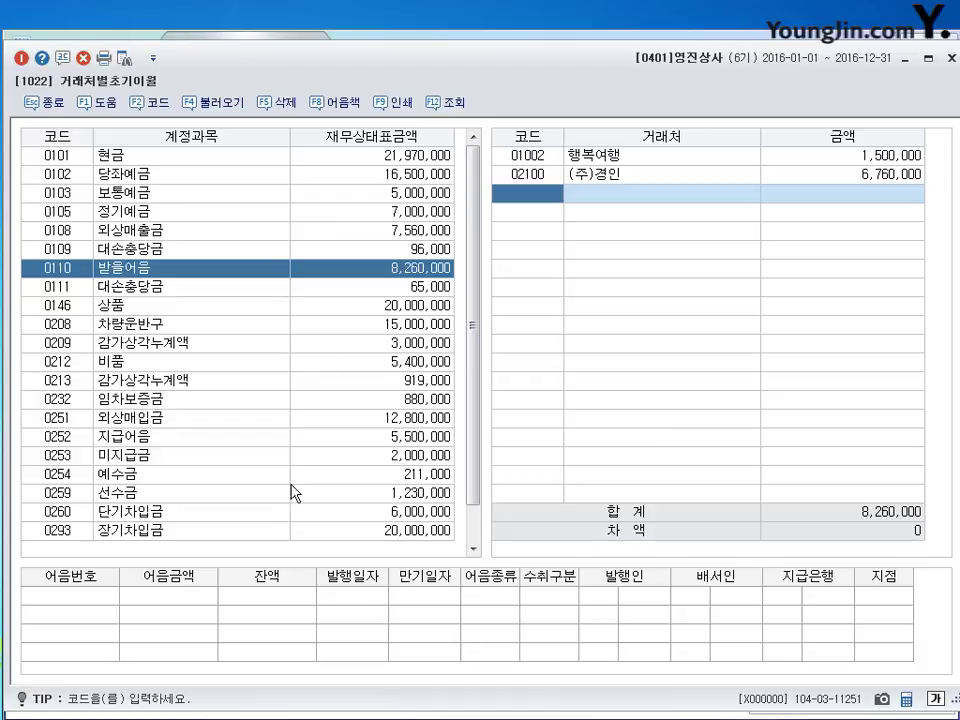
# Step: Add customer 오정문구 (02005) from the customer lookup to 외상매입금 (0251) with an amount of 5,900,000
pyautogui.click(425, 418)
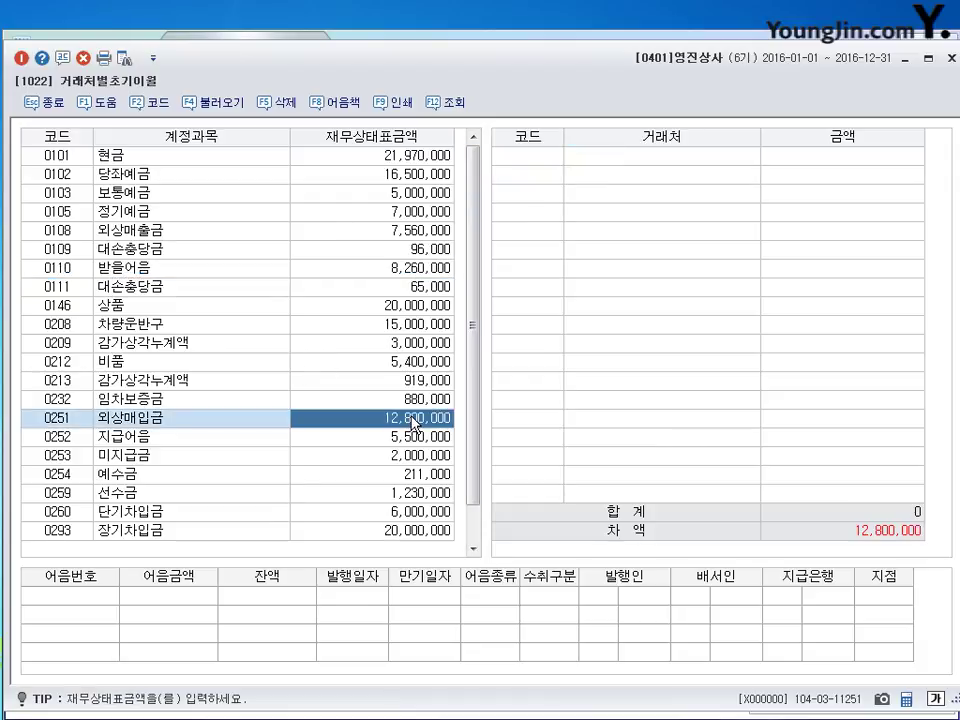
pyautogui.click(525, 158)
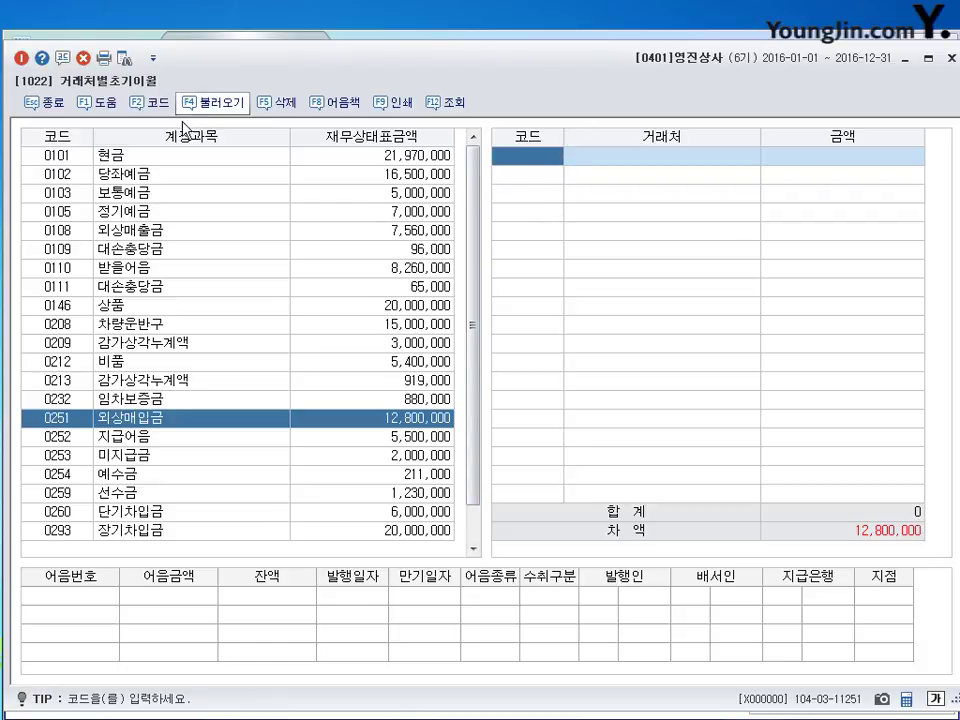
pyautogui.click(145, 102)
pyautogui.moveTo(532, 198); pyautogui.dragTo(665, 192)
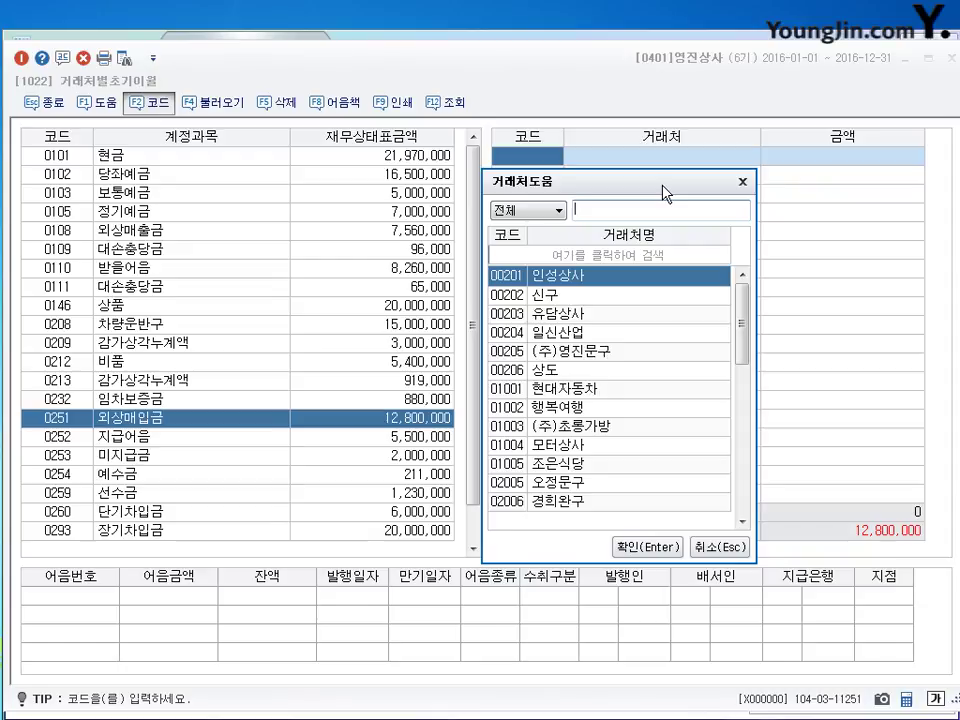
pyautogui.click(590, 482)
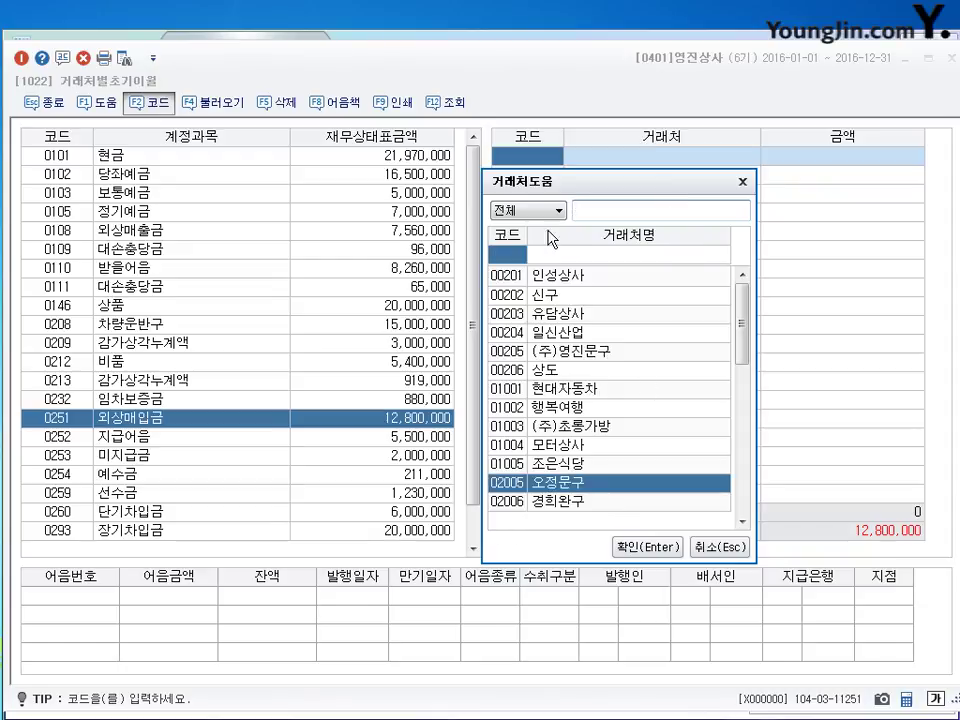
pyautogui.click(647, 547)
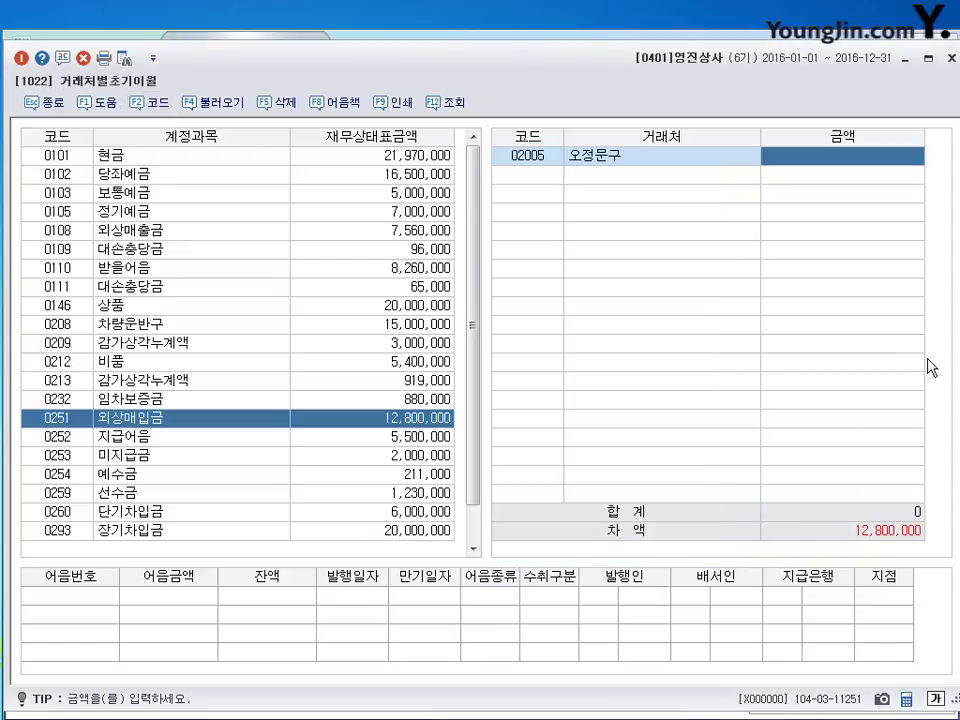
pyautogui.write('5,90')
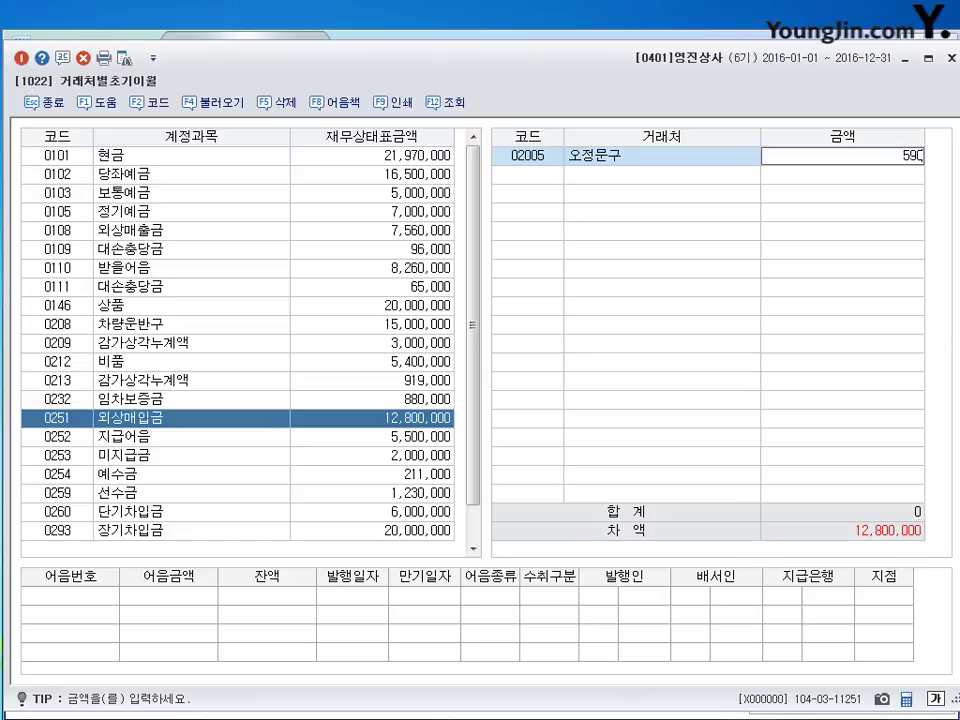
pyautogui.write('0,000')
pyautogui.press('Return')
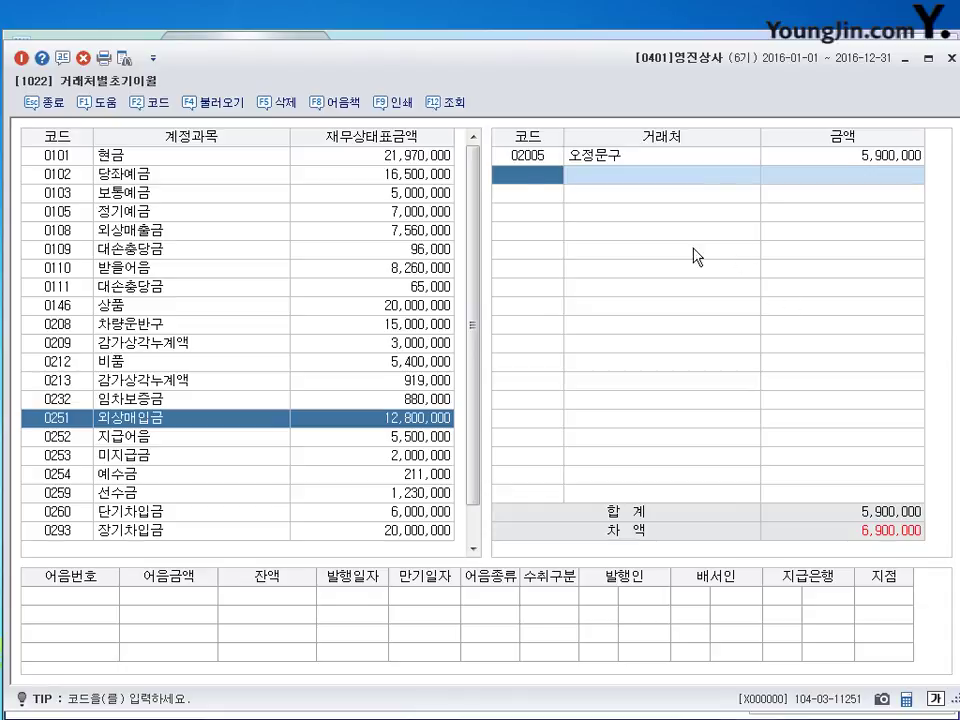
# Step: Search the customer lookup for 럭 and add 럭셔리완구 (06110) to 외상매입금 with an amount of 6,900,000
pyautogui.doubleClick(521, 184)
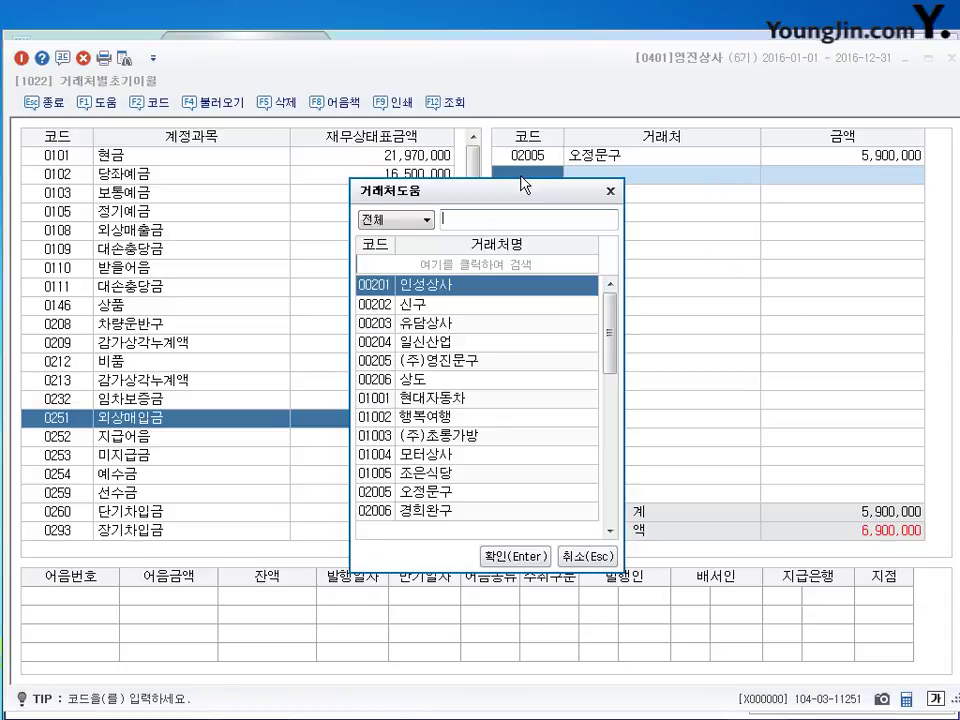
pyautogui.write('럭')
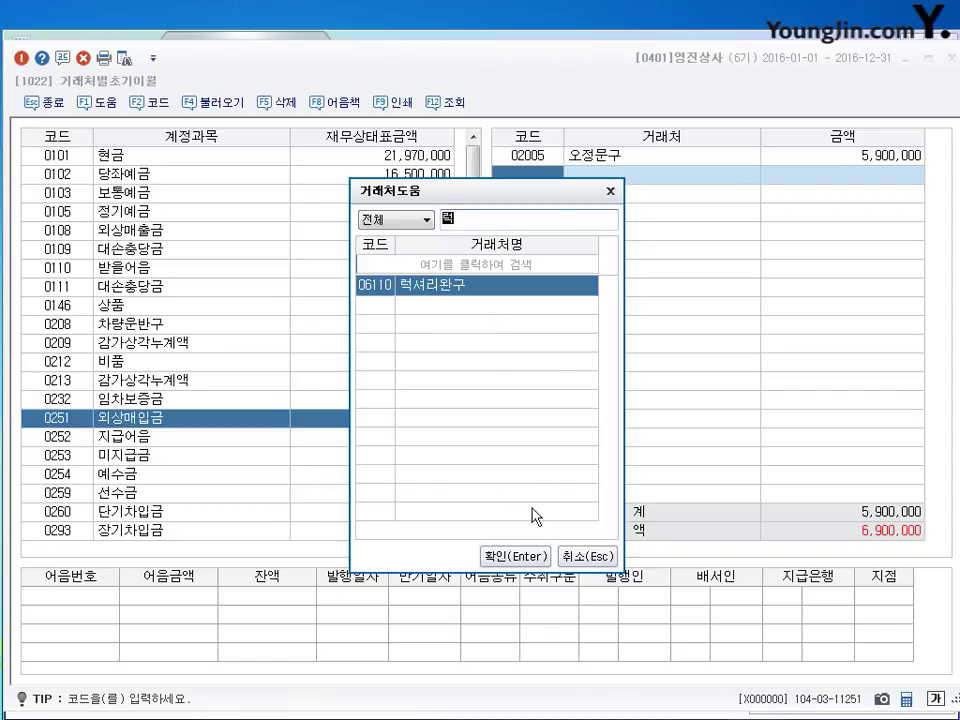
pyautogui.moveTo(490, 197); pyautogui.dragTo(699, 210)
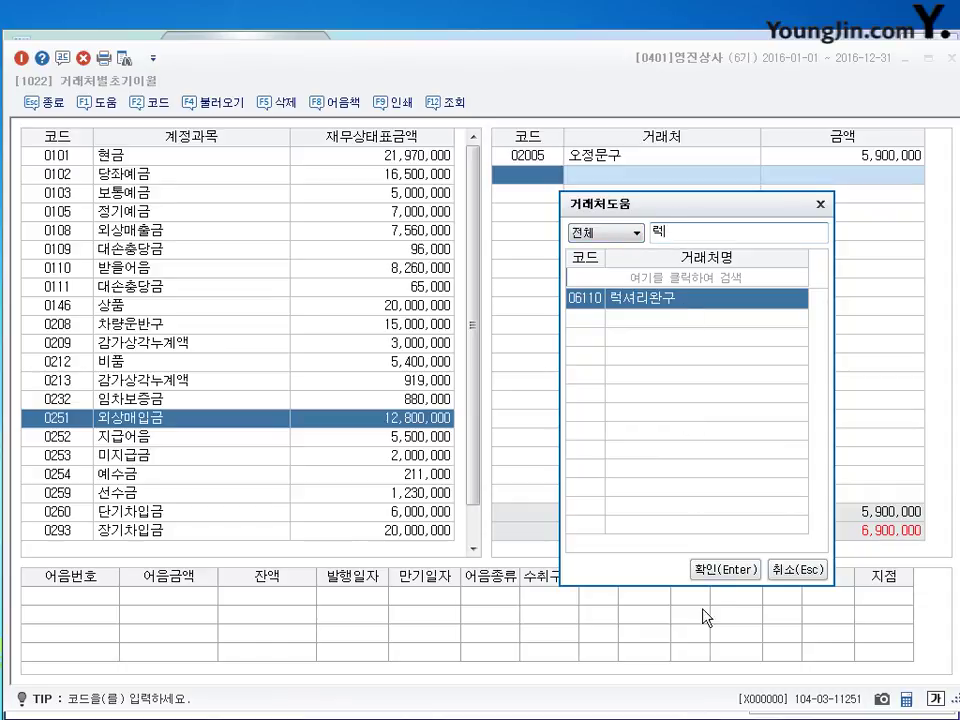
pyautogui.press('Return')
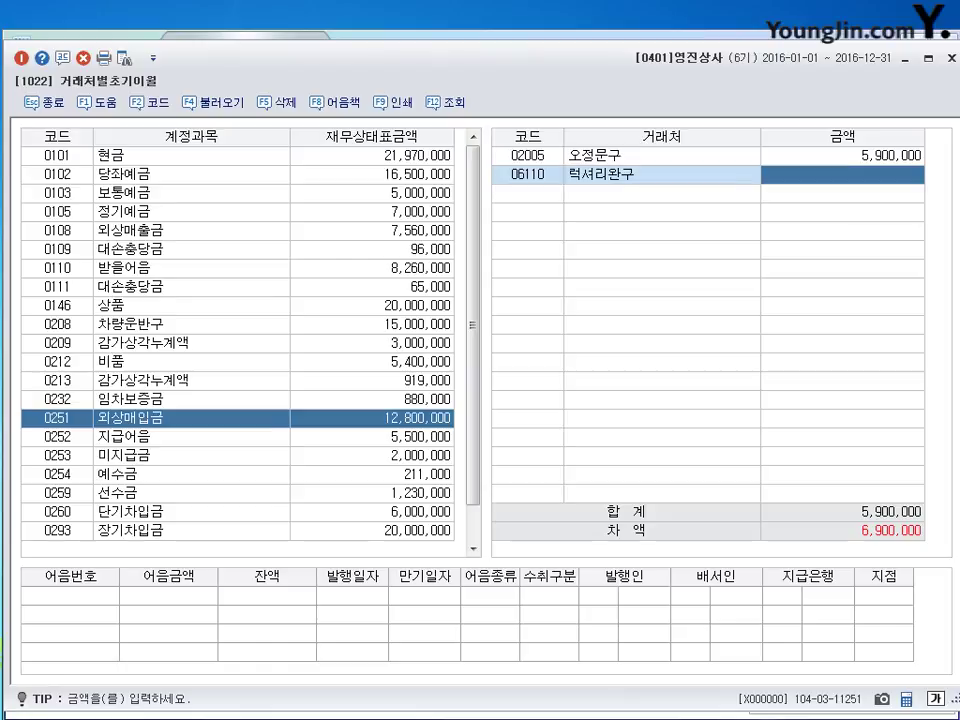
pyautogui.write('6900000')
pyautogui.press('Return')
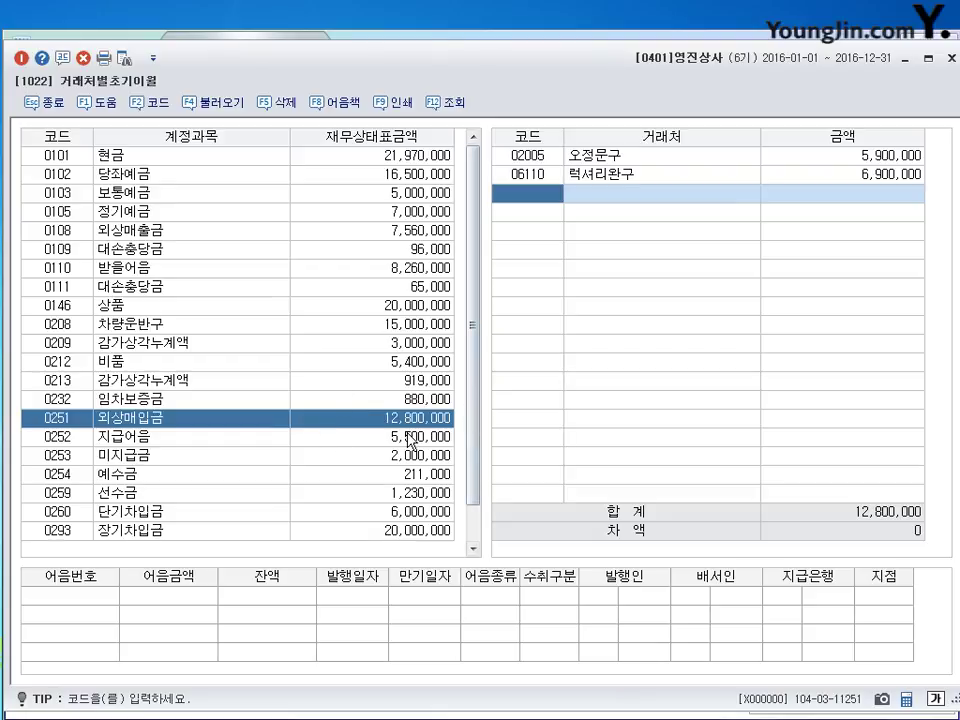
# Step: Check the customer amounts entered for 외상매입금, and review the customer entries of 외상매출금 and 받을어음
pyautogui.click(889, 172)
pyautogui.press('Up')
pyautogui.press('Down')
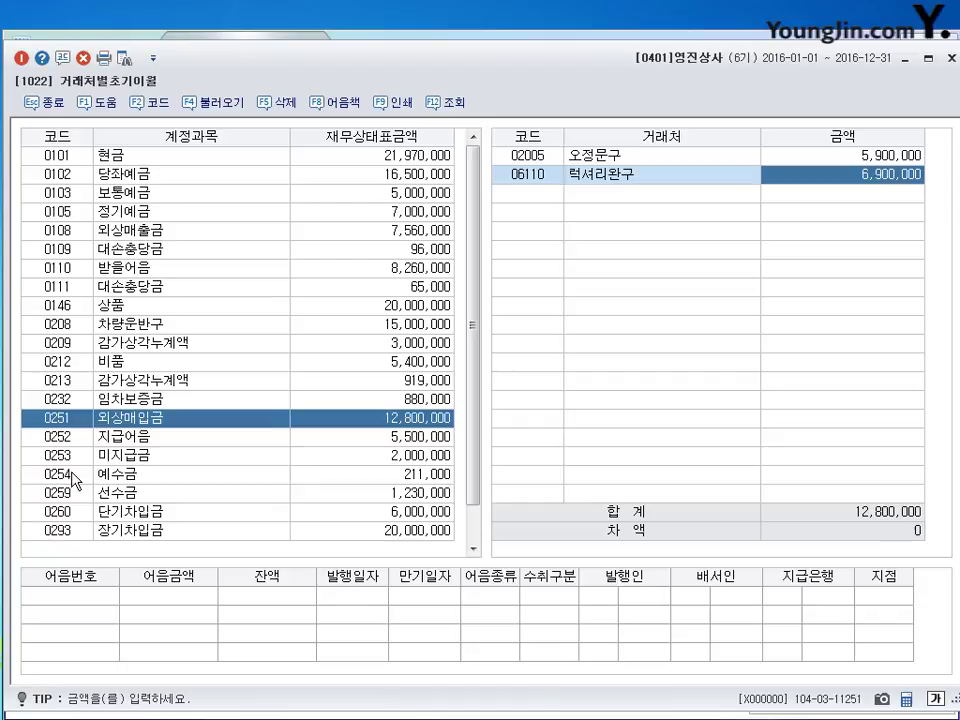
pyautogui.click(187, 236)
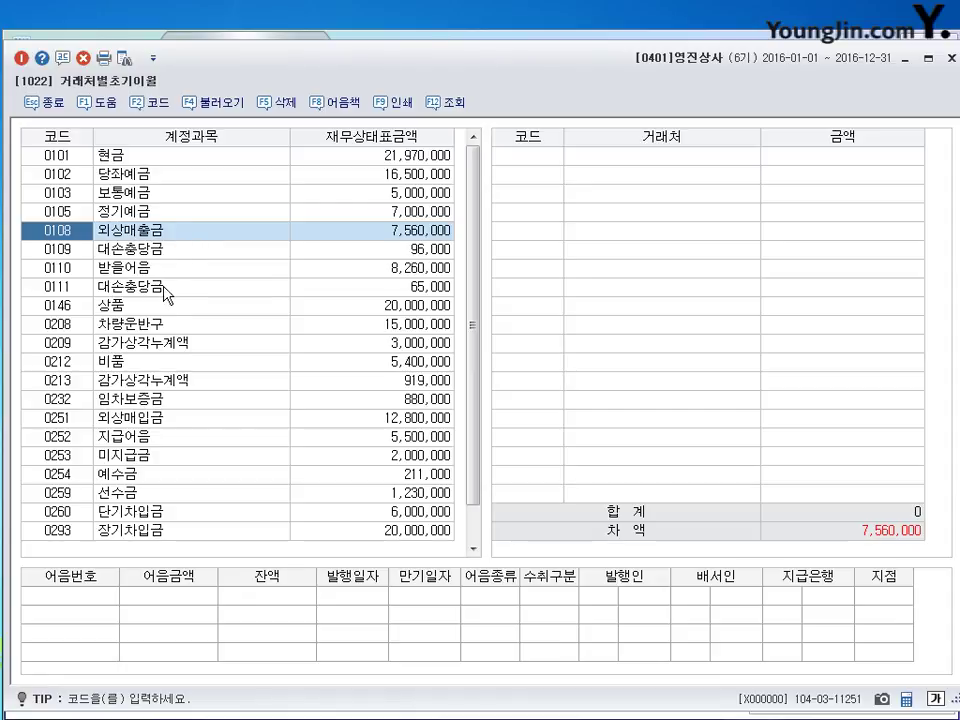
pyautogui.click(127, 268)
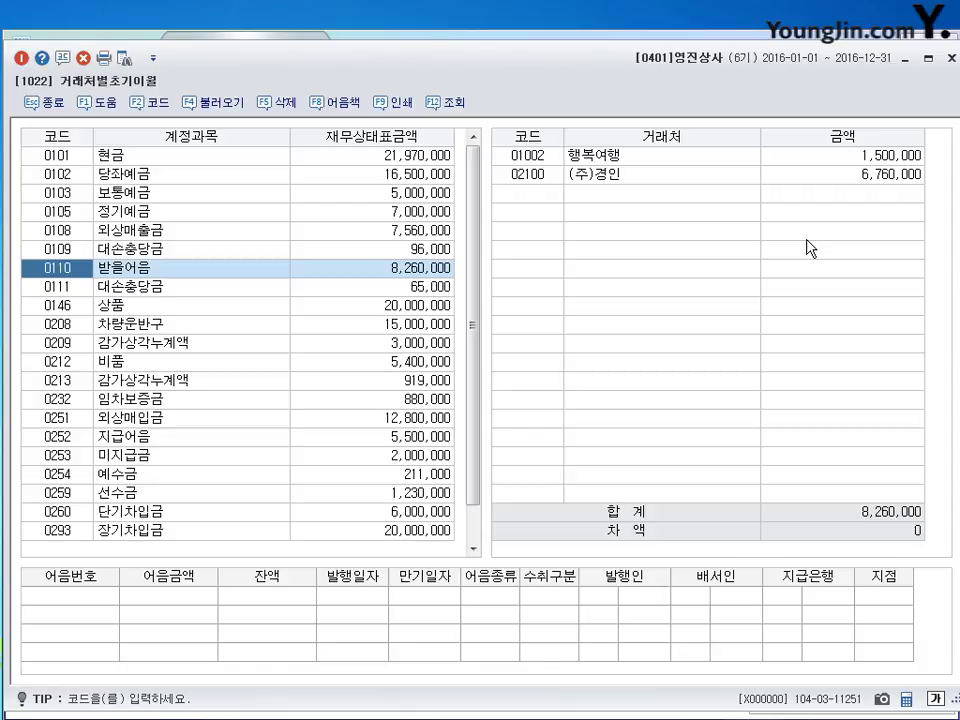
# Step: Add customer 무궁빌딩 (06140) to 미지급금 (0253) with an amount of 2,000,000, and close the 거래처별초기이월 window
pyautogui.moveTo(471, 332); pyautogui.dragTo(489, 456)
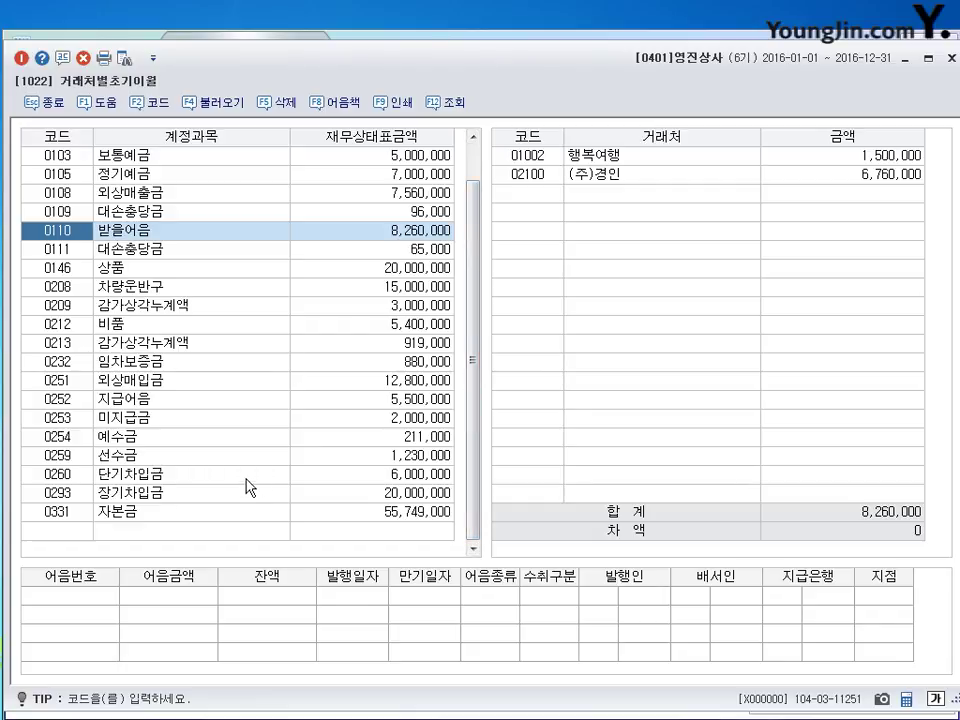
pyautogui.click(132, 419)
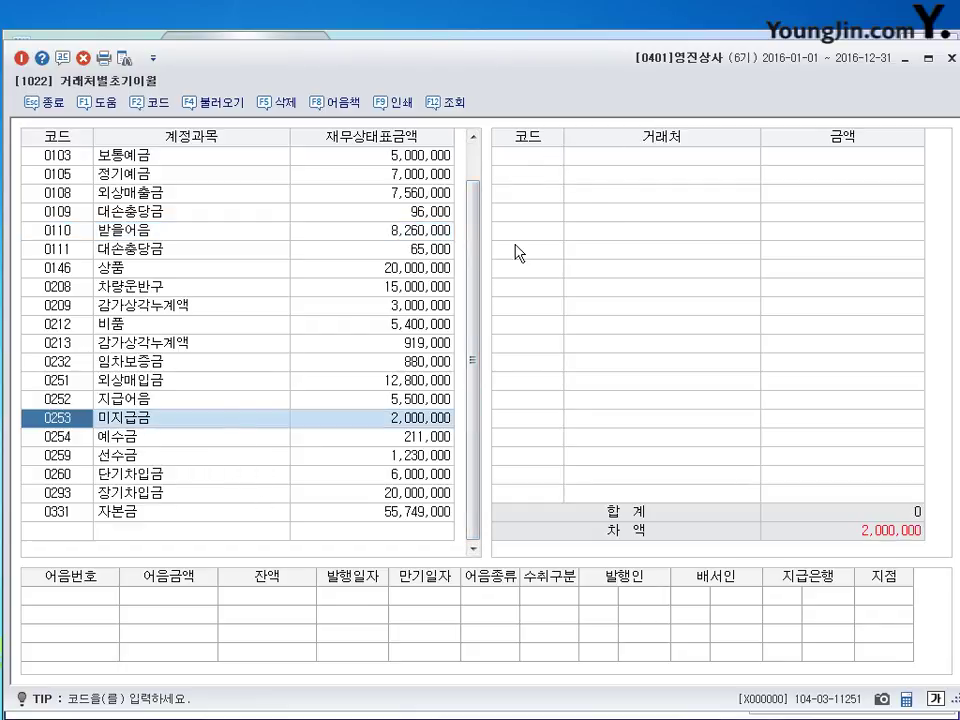
pyautogui.click(540, 156)
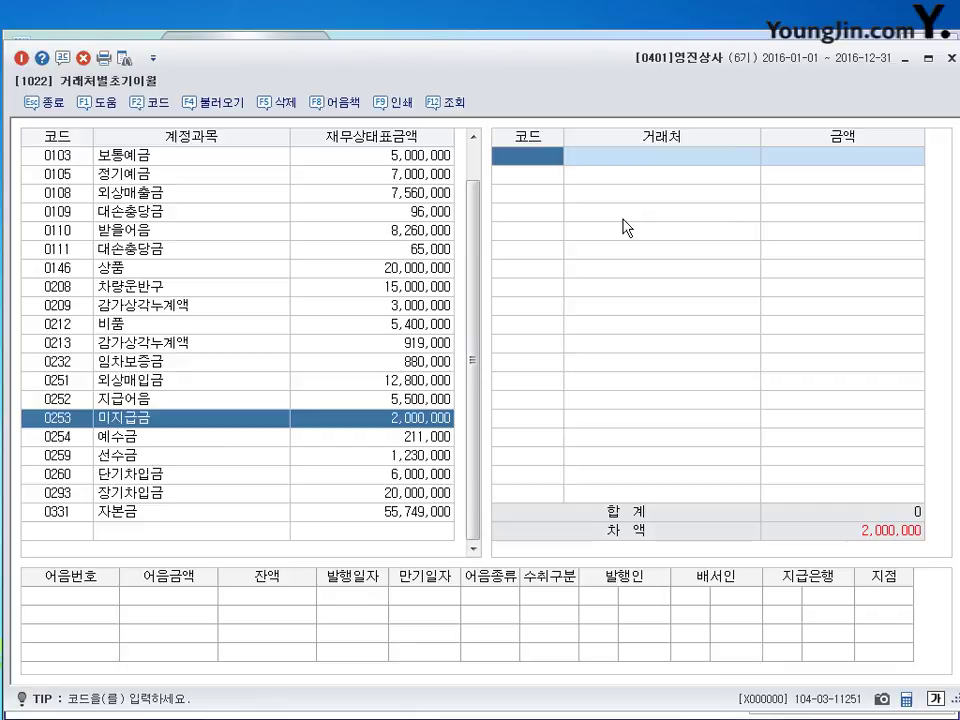
pyautogui.press('F2')
pyautogui.write('무')
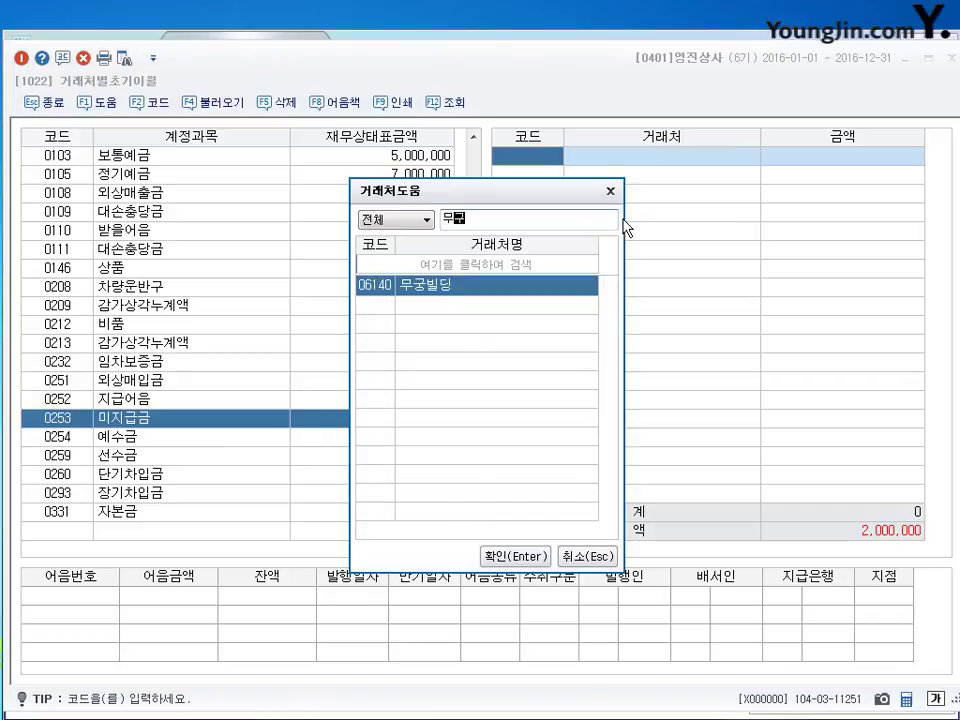
pyautogui.write('궁')
pyautogui.press('Return')
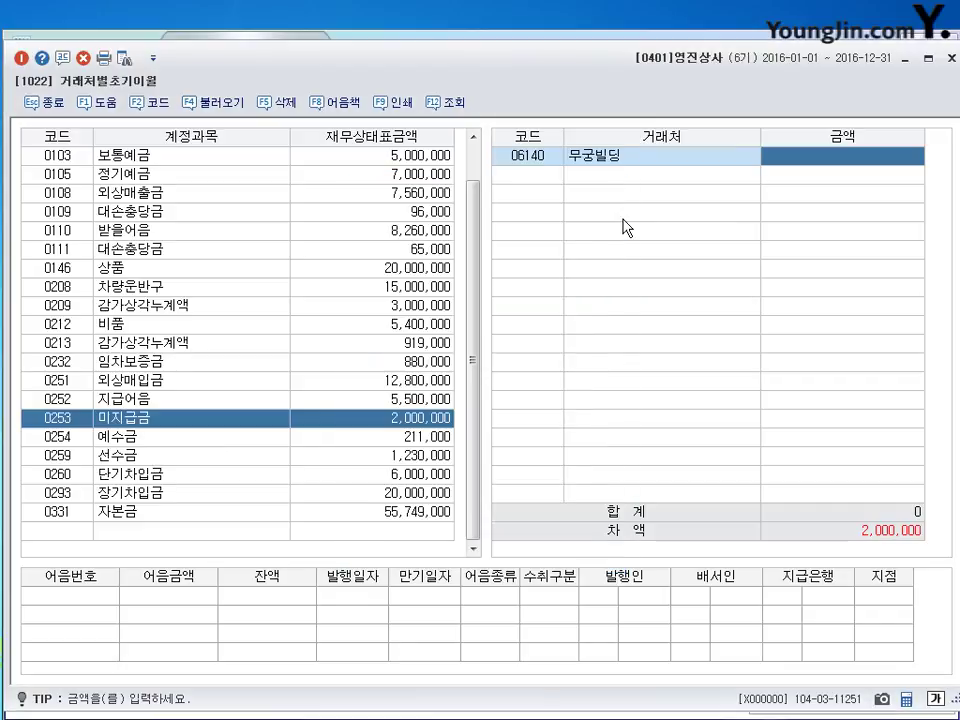
pyautogui.write('2000000')
pyautogui.press('Return')
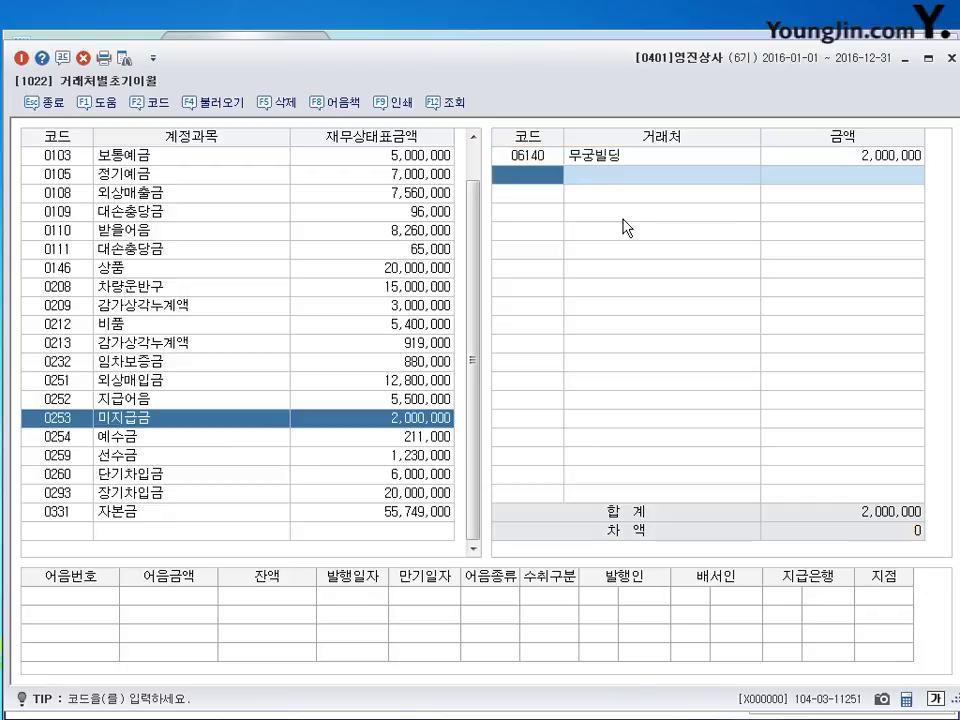
pyautogui.click(566, 155)
pyautogui.click(866, 160)
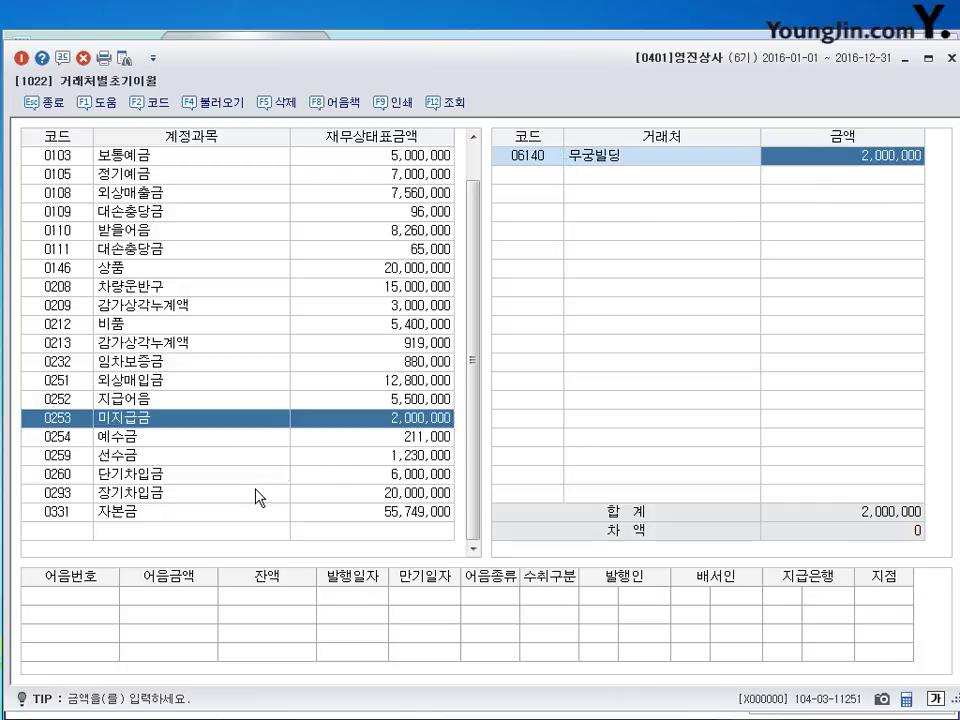
pyautogui.click(951, 59)
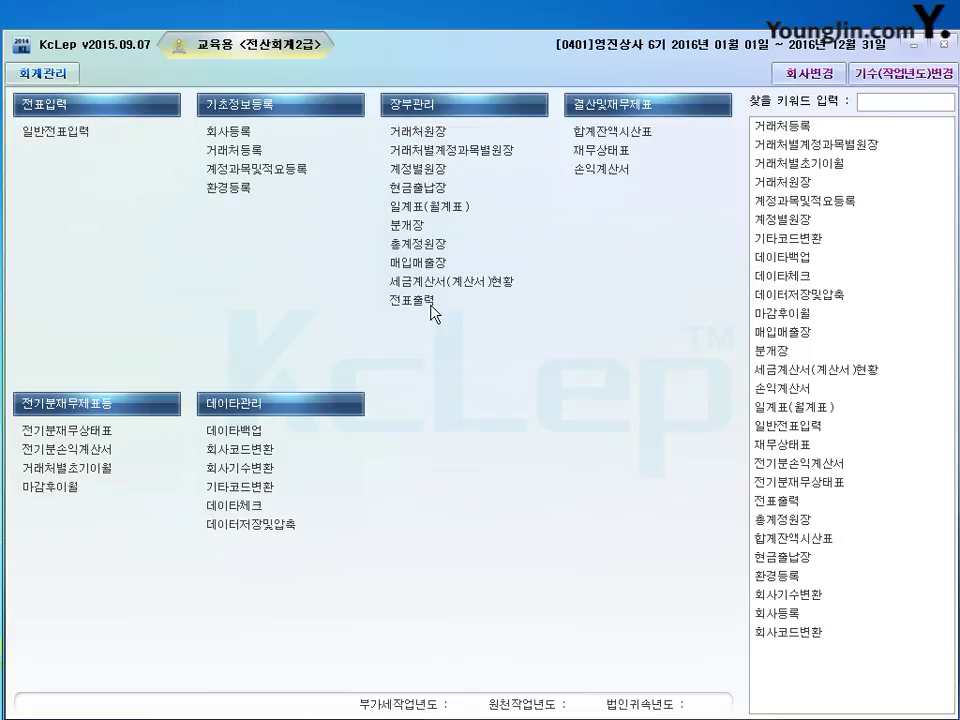
# Step: Open the 거래처원장 and set the balance query to 1 through 31 January 2016 for account 0110 받을어음
pyautogui.click(420, 131)
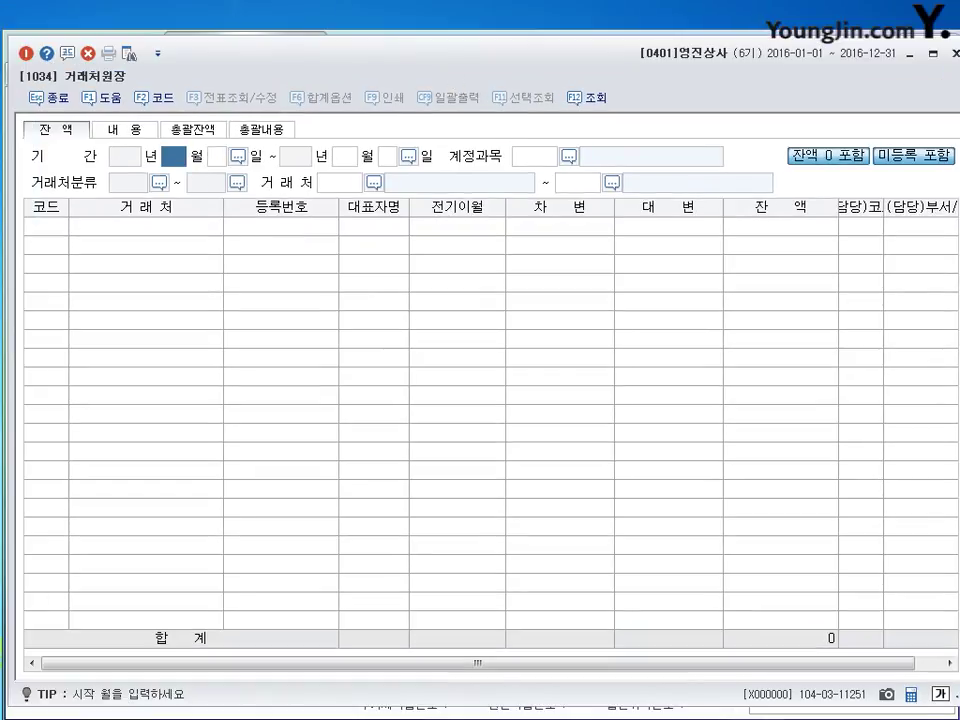
pyautogui.write('1')
pyautogui.press('Return')
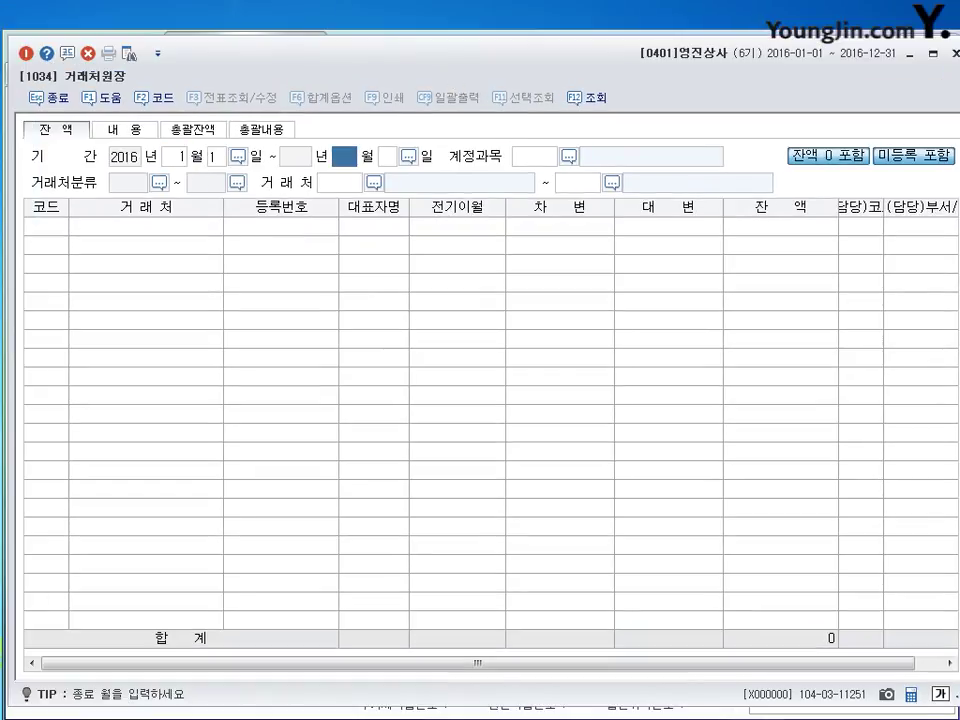
pyautogui.write('1')
pyautogui.press('Return')
pyautogui.press('Return')
pyautogui.write('1')
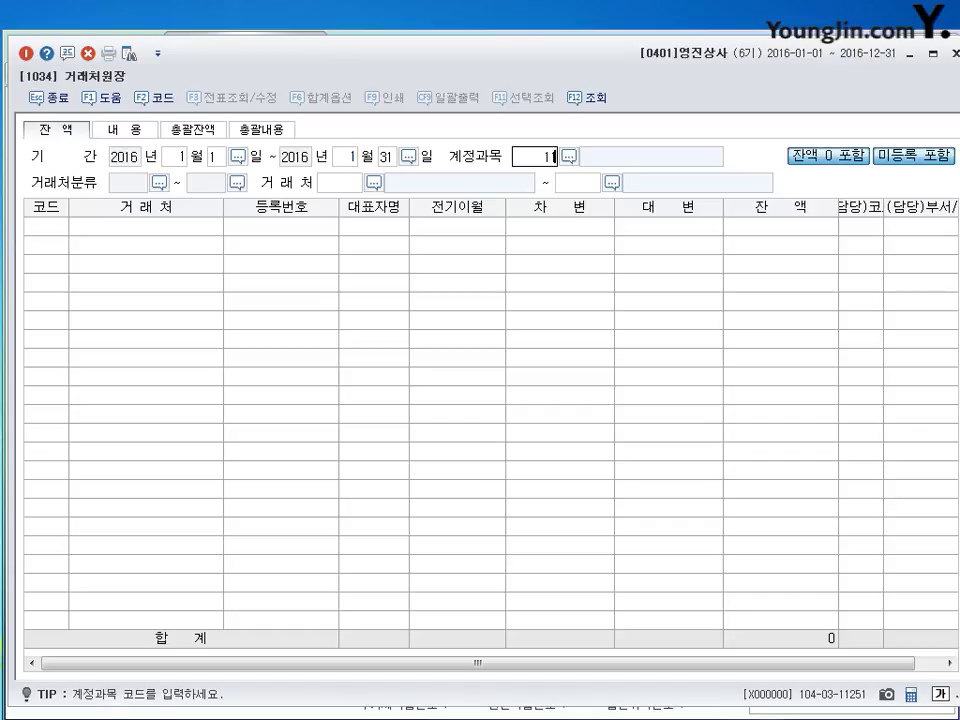
pyautogui.write('10')
pyautogui.press('Return')
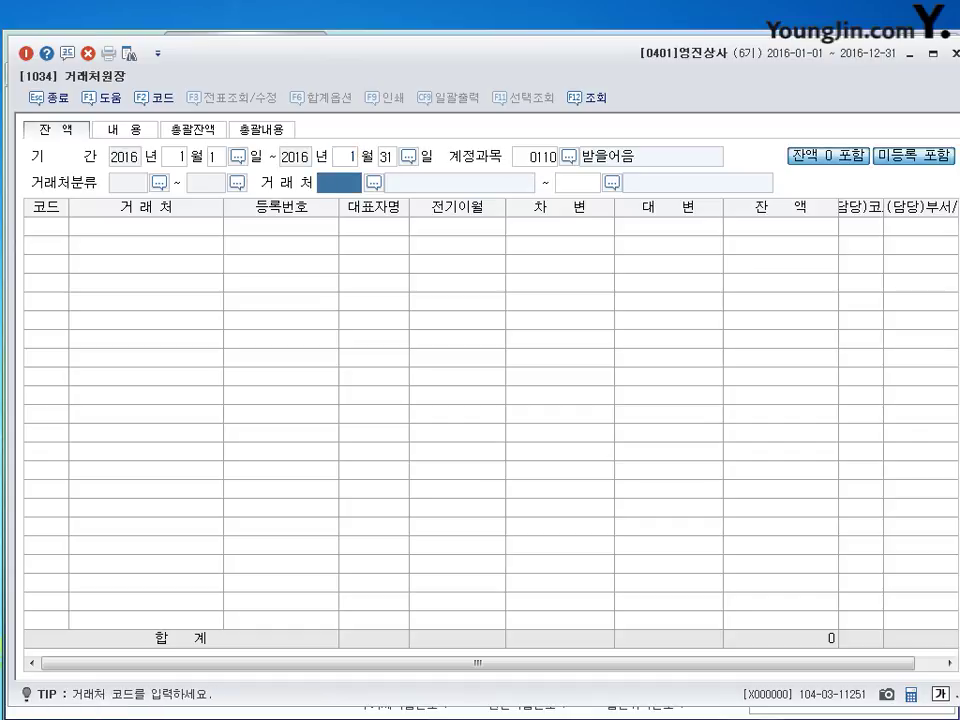
# Step: Limit the balance query to customer 행복여행 (01002) as both start and end of the range and display its balance
pyautogui.click(373, 181)
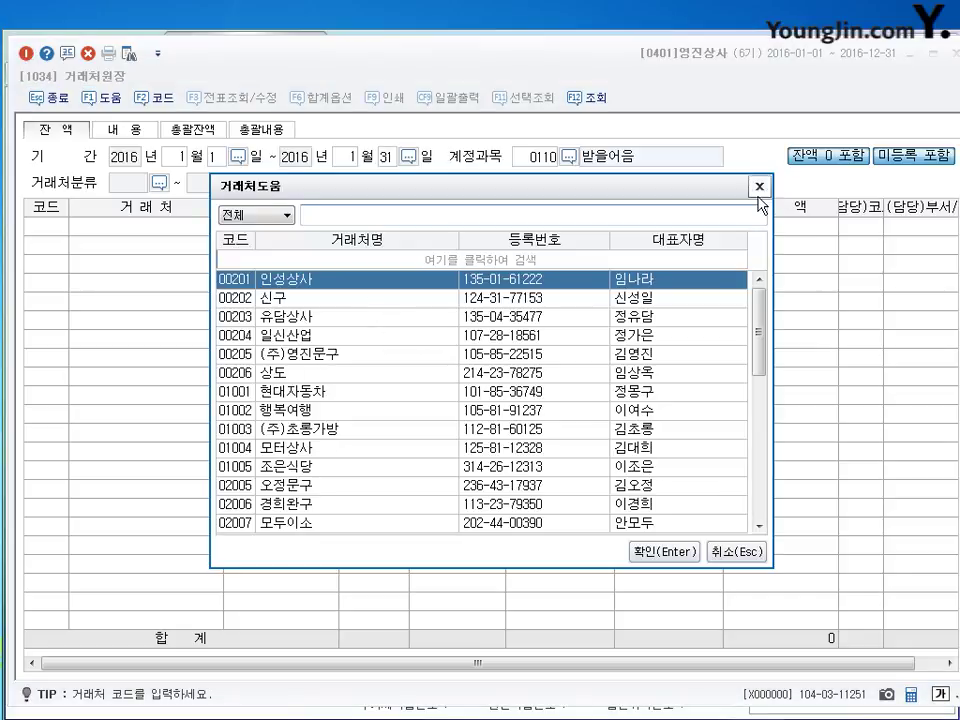
pyautogui.click(336, 410)
pyautogui.click(662, 551)
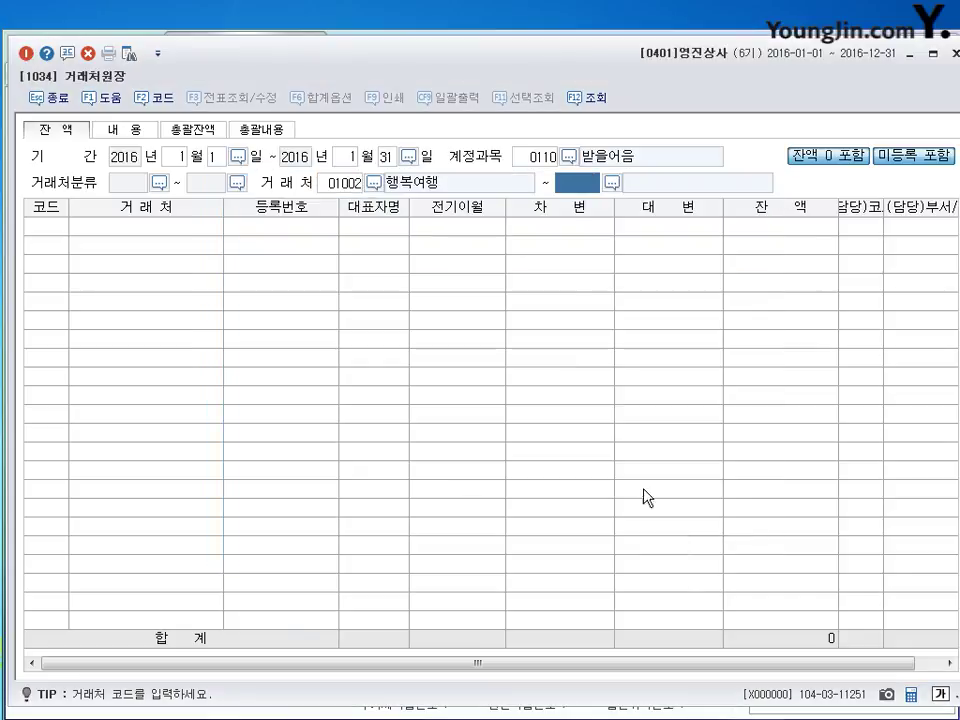
pyautogui.write('1002')
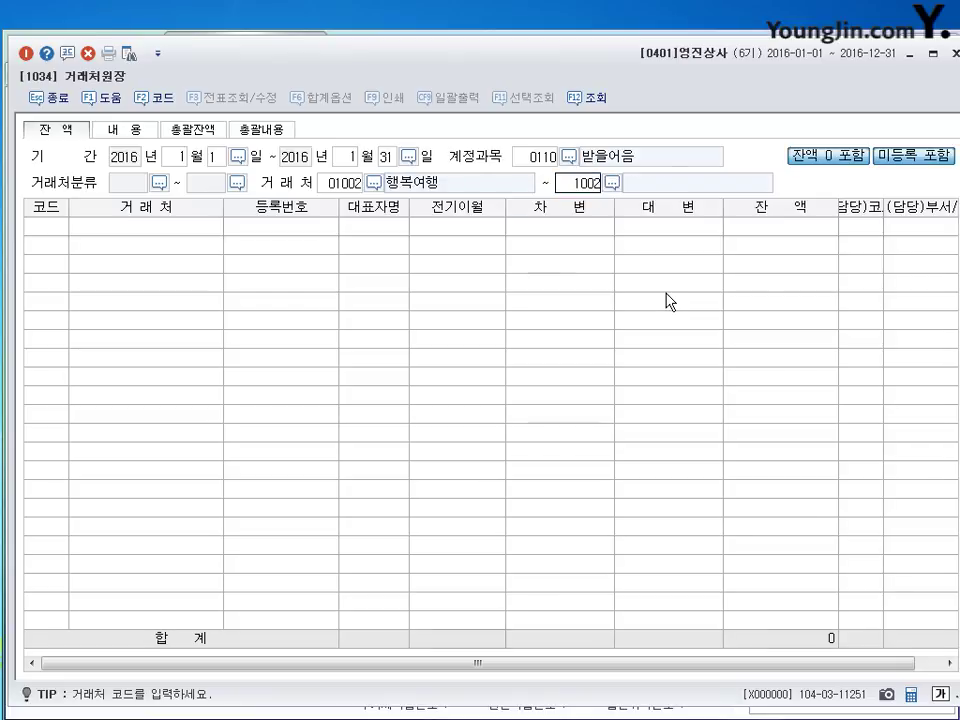
pyautogui.press('Return')
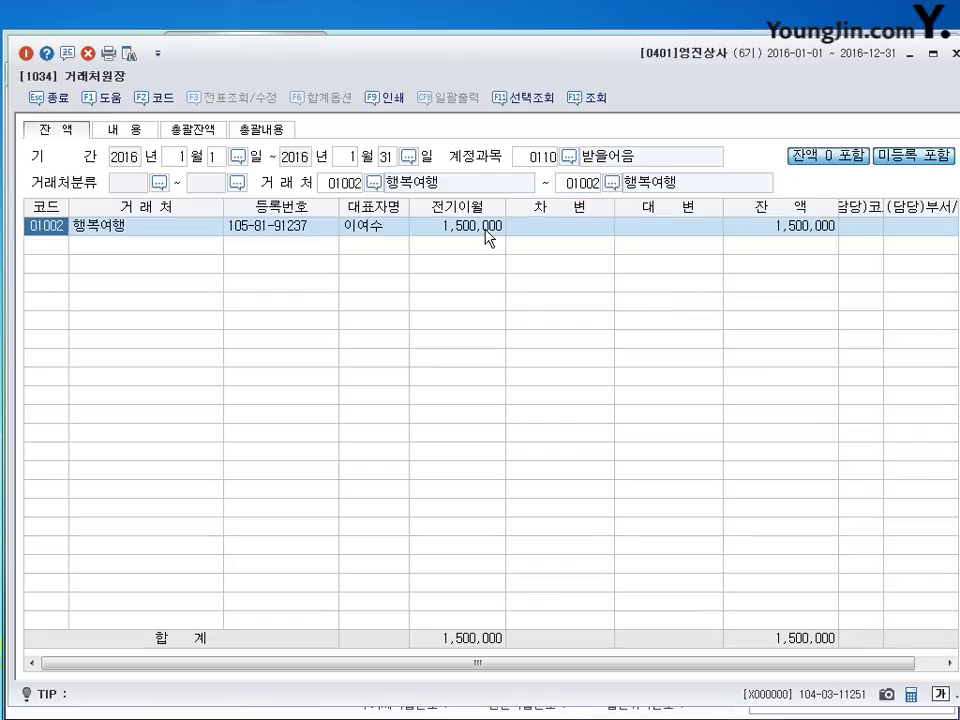
# Step: Switch the 거래처원장 to the 내용 view and set it to January 2016 for account 0110 받을어음
pyautogui.click(136, 131)
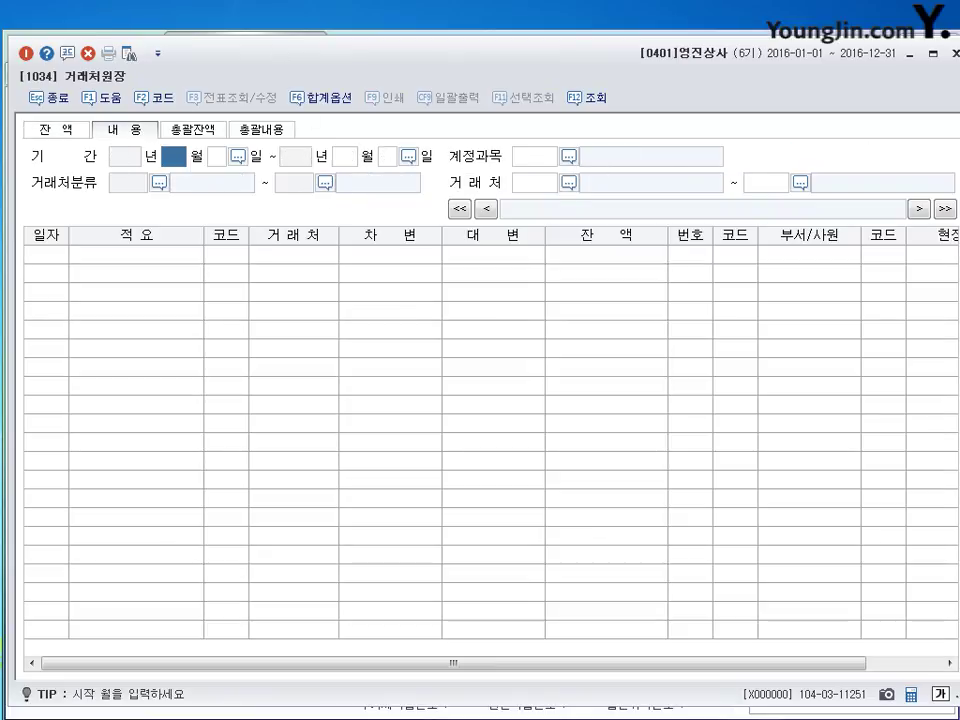
pyautogui.write('1')
pyautogui.press('Return')
pyautogui.write('1')
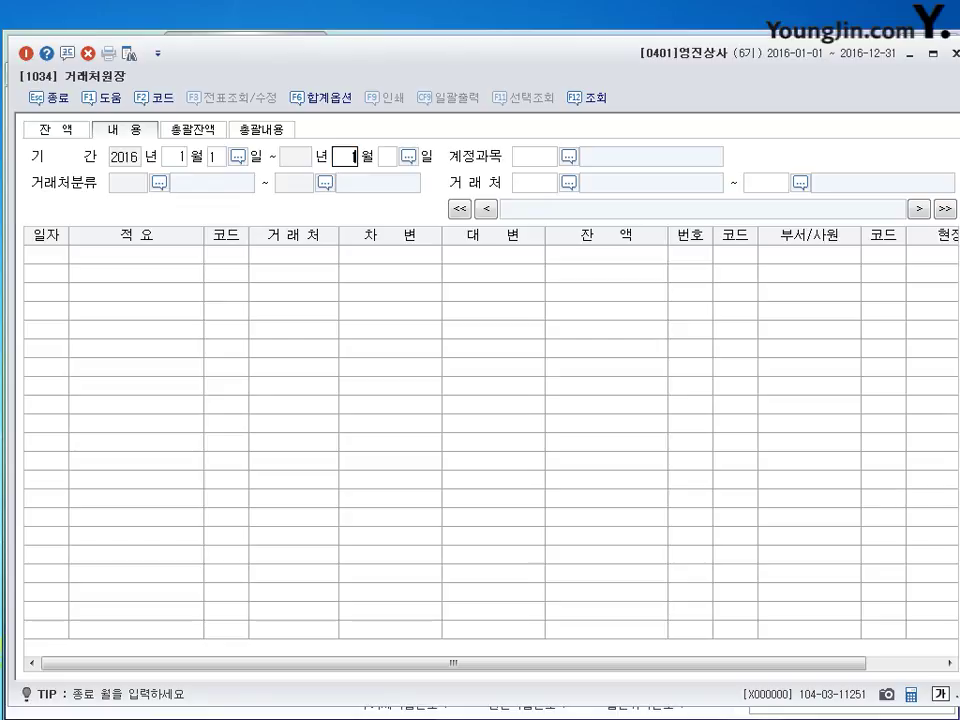
pyautogui.press('Return')
pyautogui.write('110')
pyautogui.press('Return')
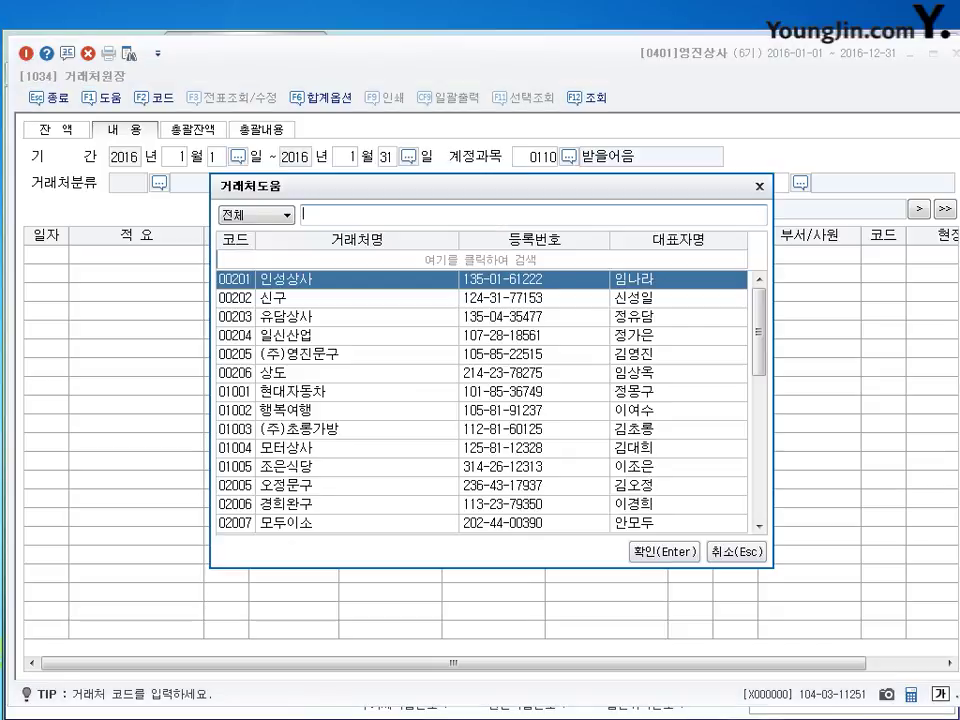
# Step: Display the ledger details for customer 행복여행 (01002) only, inspect the 전기이월 line and close the 거래처원장
pyautogui.press('F2')
pyautogui.click(313, 409)
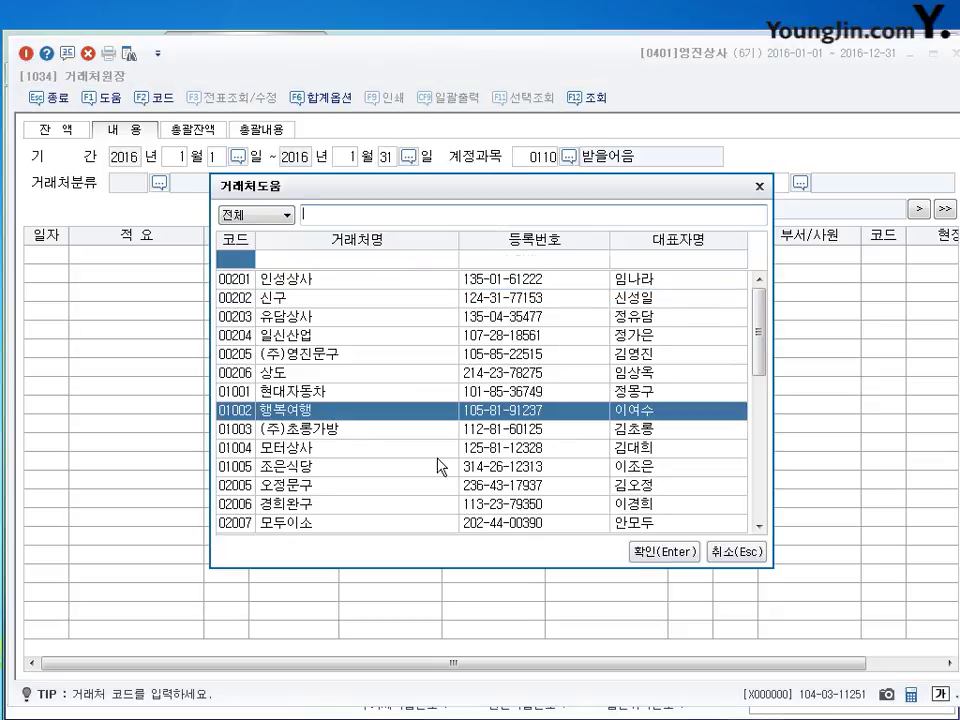
pyautogui.click(666, 552)
pyautogui.write('1002')
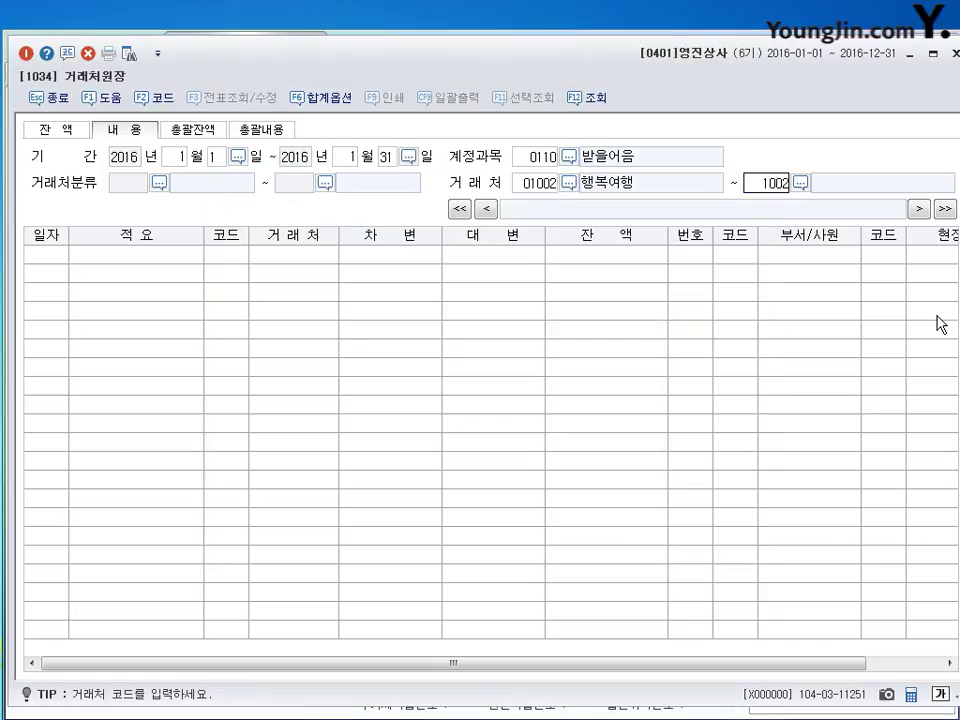
pyautogui.press('Return')
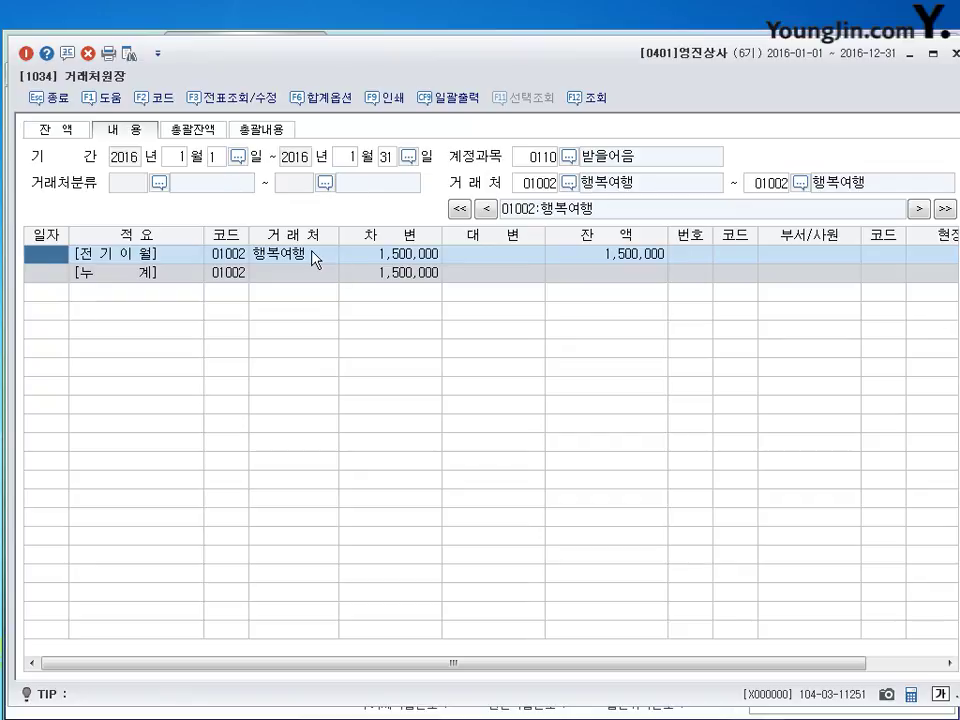
pyautogui.click(90, 254)
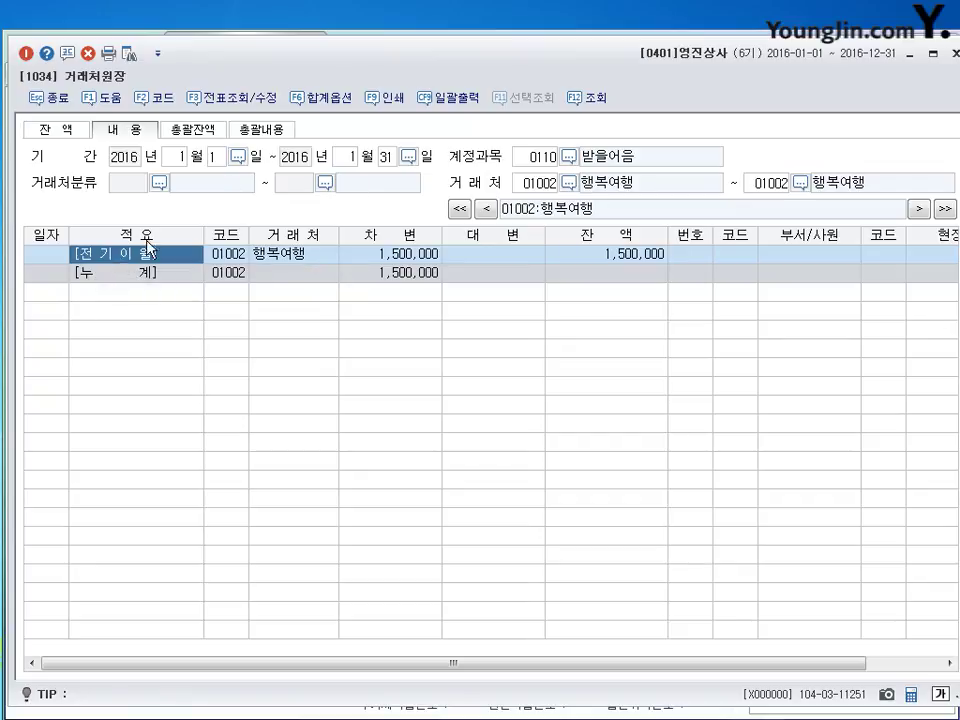
pyautogui.press('Escape')
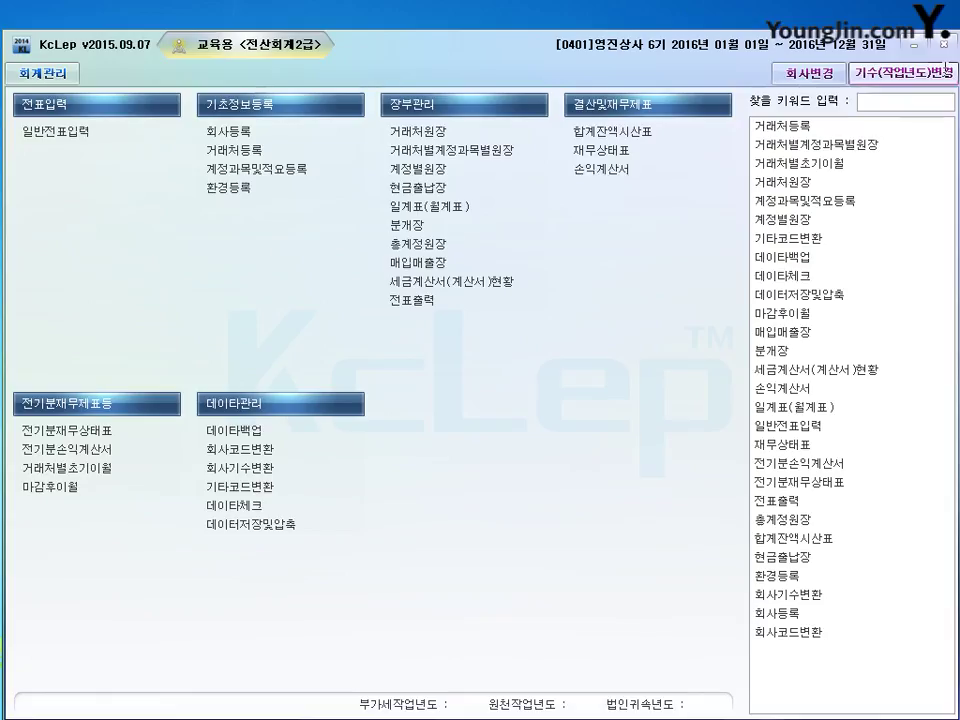